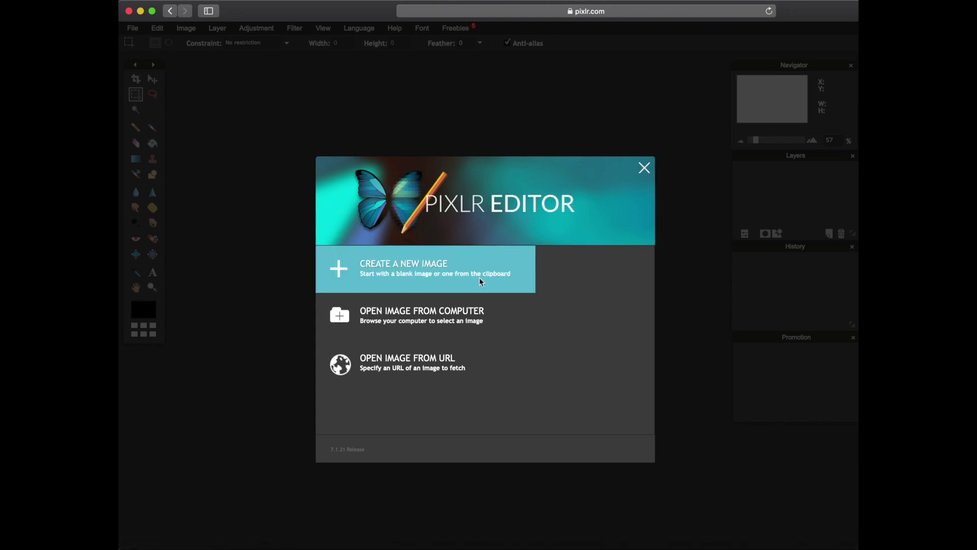
# Open the mountain wallpaper IMG_6959.JPG from the computer.
pyautogui.click(375, 318)
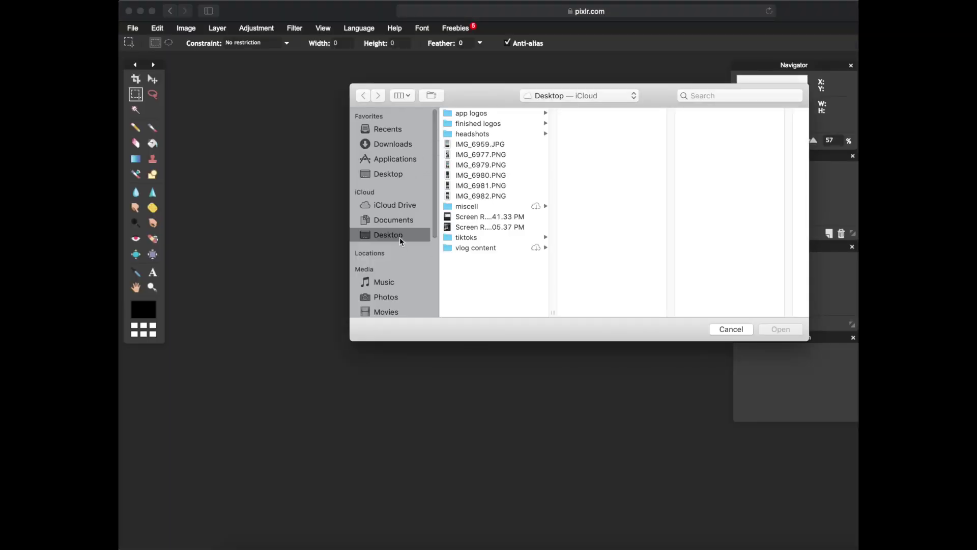
pyautogui.click(467, 146)
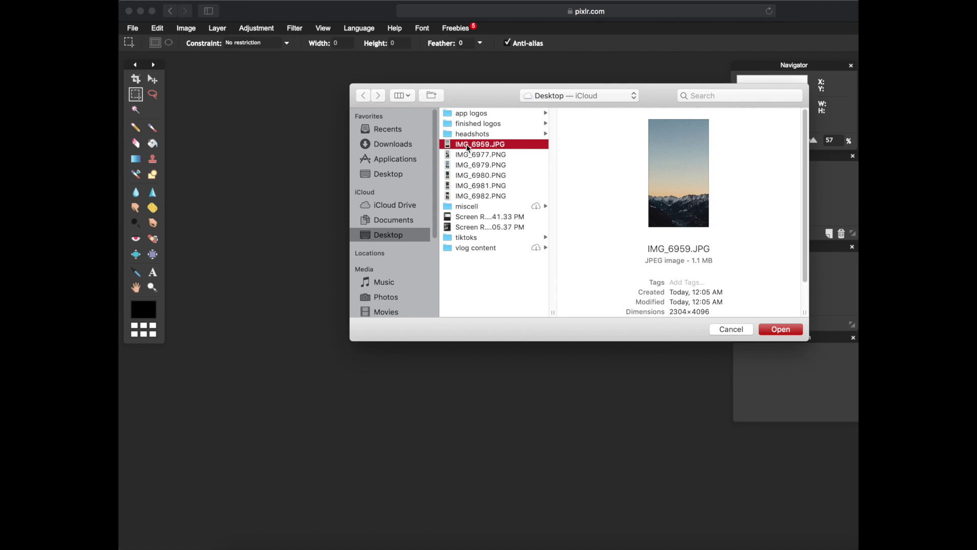
pyautogui.doubleClick(467, 145)
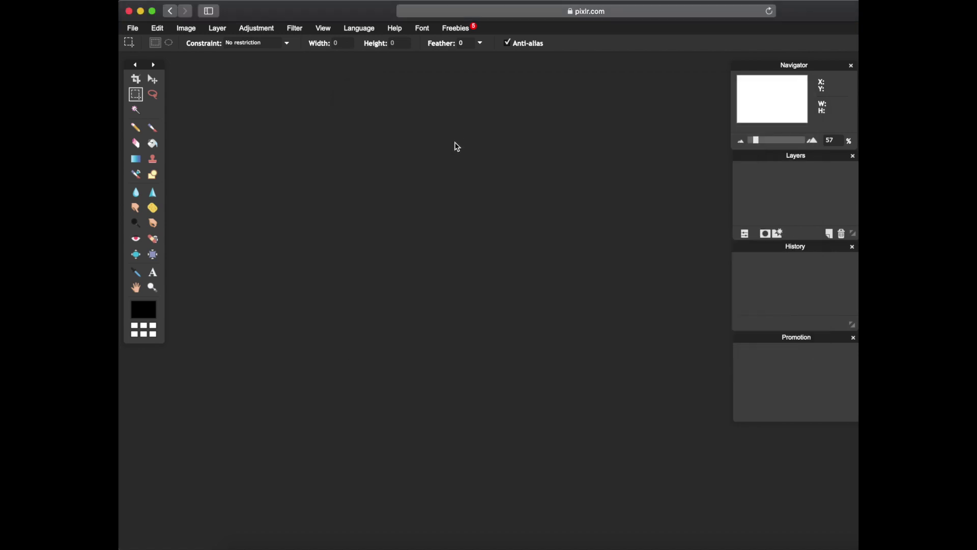
# Open the home-screen screenshot IMG_6977.PNG and place its window right of the wallpaper.
pyautogui.click(133, 28)
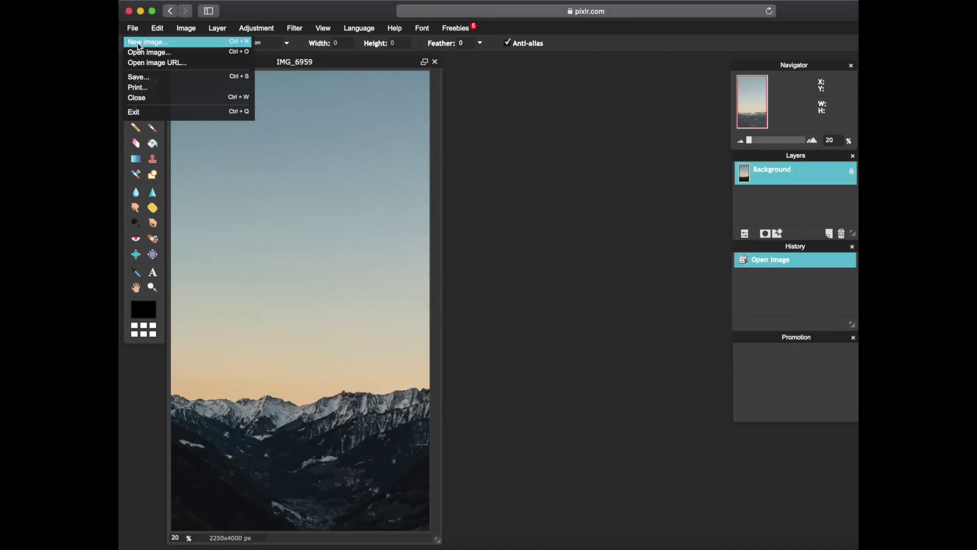
pyautogui.click(140, 52)
pyautogui.click(481, 155)
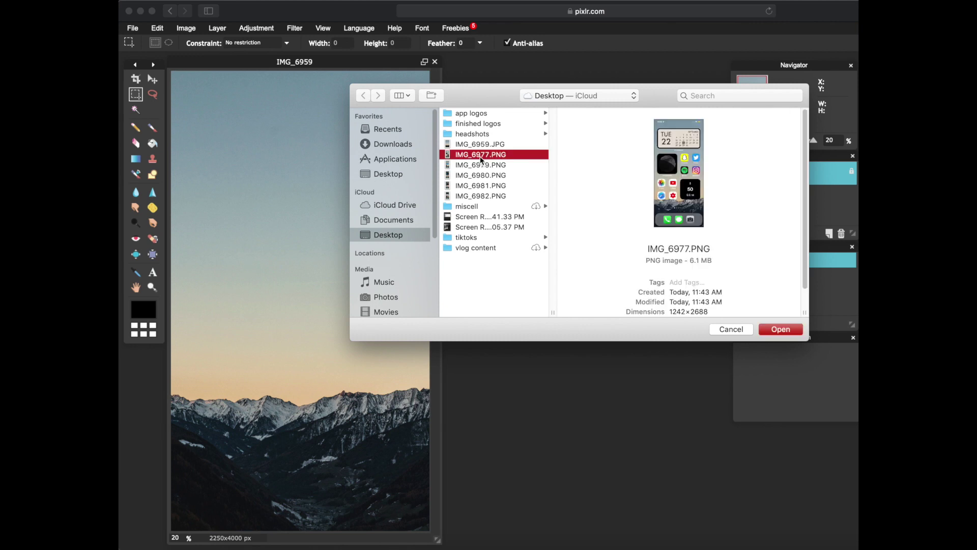
pyautogui.doubleClick(481, 156)
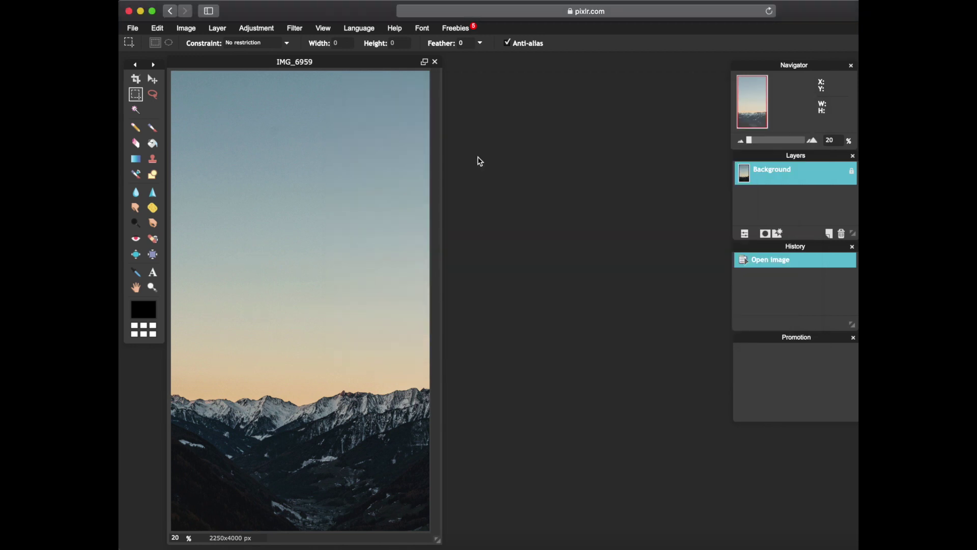
pyautogui.moveTo(329, 74); pyautogui.dragTo(607, 64)
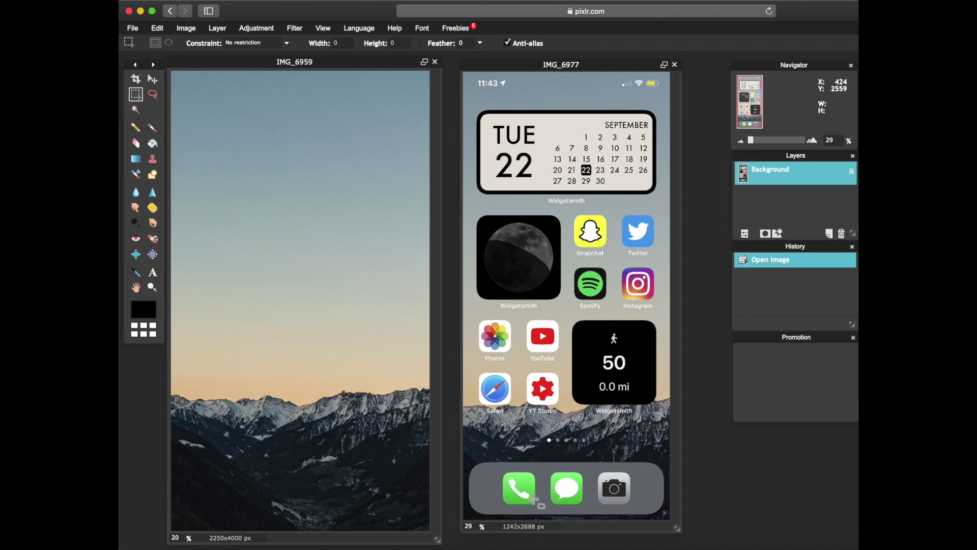
# Resize IMG_6959 to 1242 x 2688 px with Constrain proportions turned off.
pyautogui.click(289, 63)
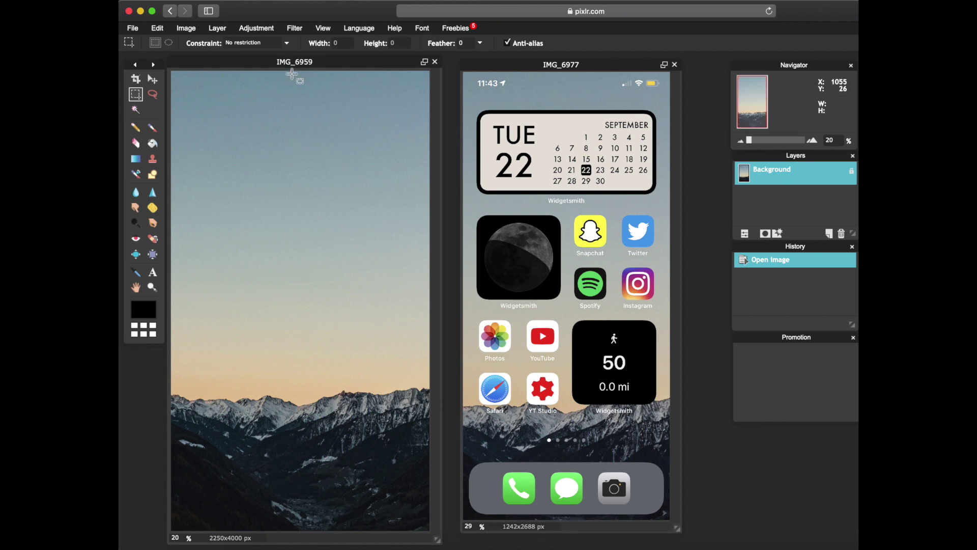
pyautogui.click(186, 29)
pyautogui.click(190, 48)
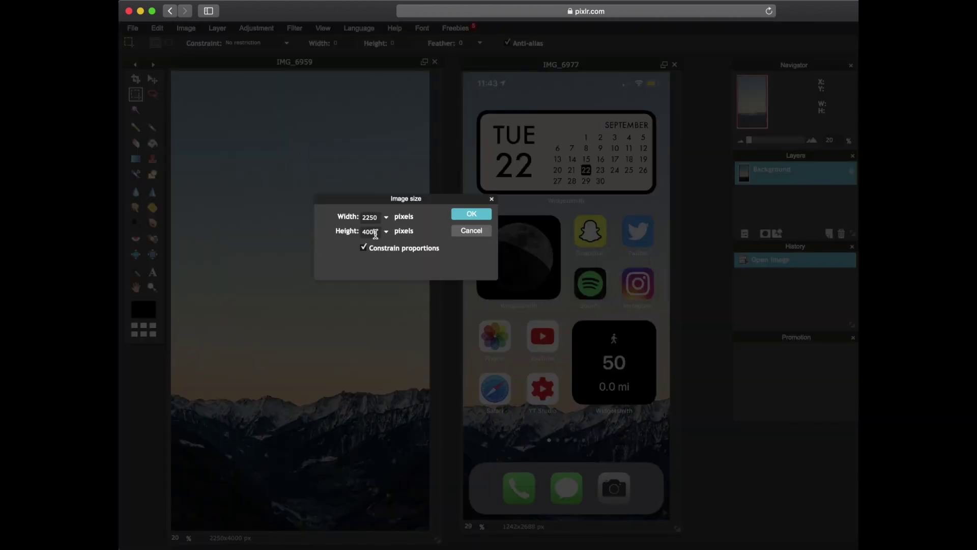
pyautogui.click(364, 248)
pyautogui.write('124')
pyautogui.click(467, 222)
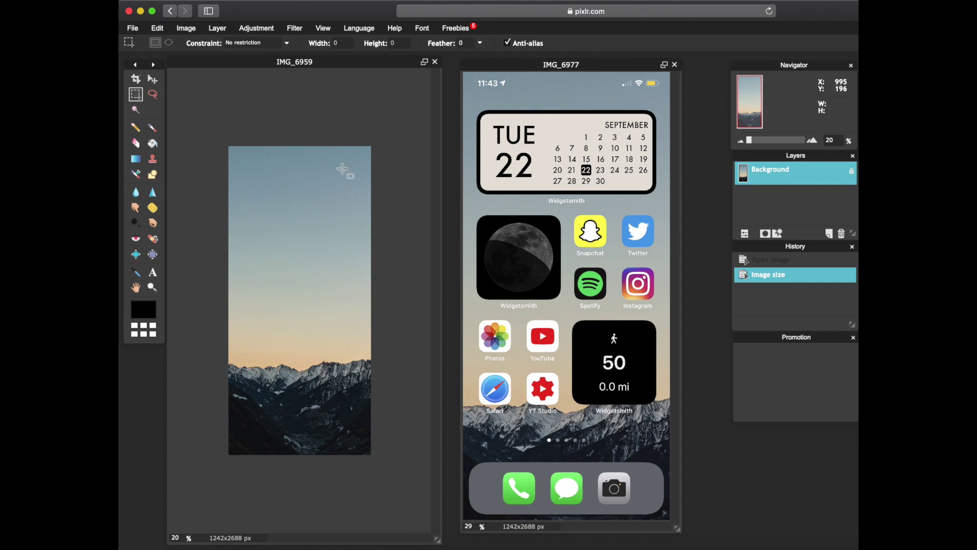
# Close the IMG_6977 window and load IMG_6977.PNG as a layer over the wallpaper.
pyautogui.click(593, 72)
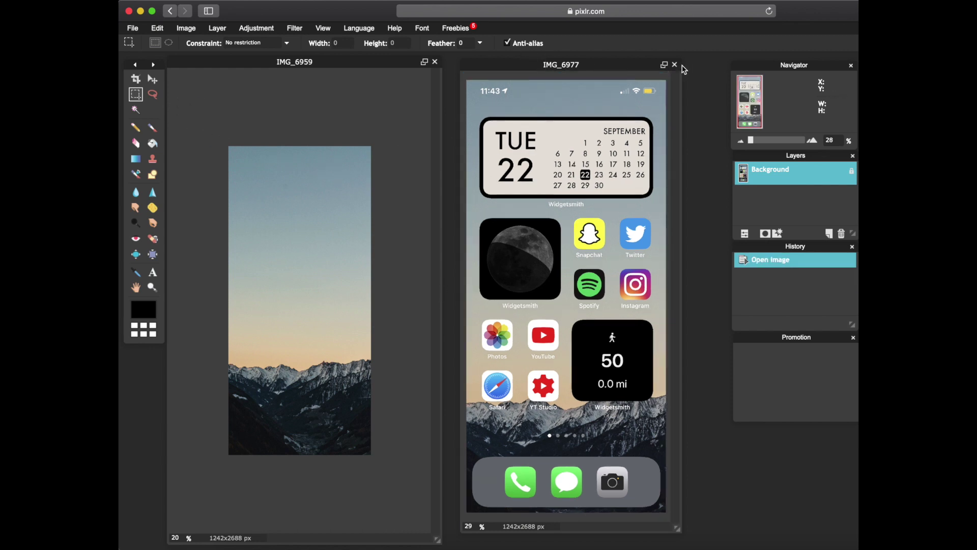
pyautogui.click(674, 64)
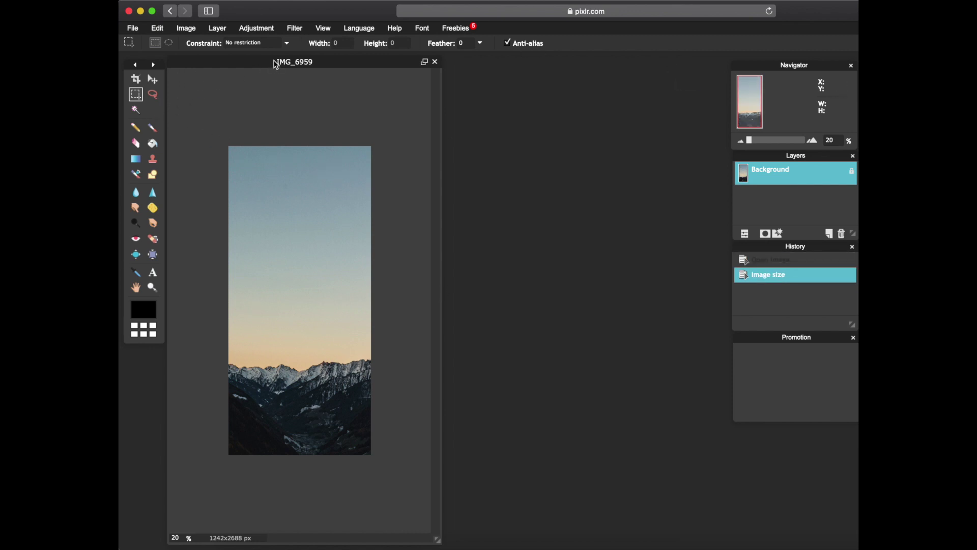
pyautogui.click(192, 33)
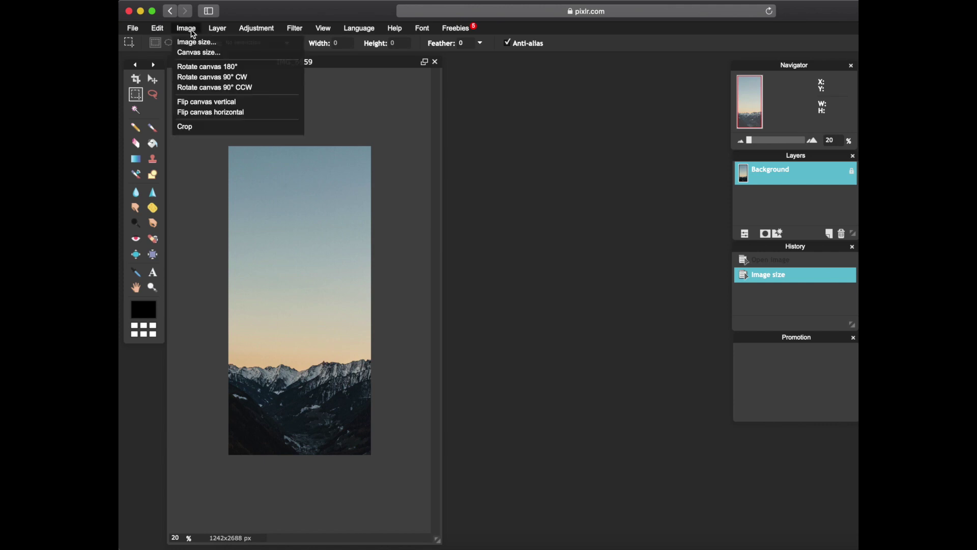
pyautogui.moveTo(214, 32)
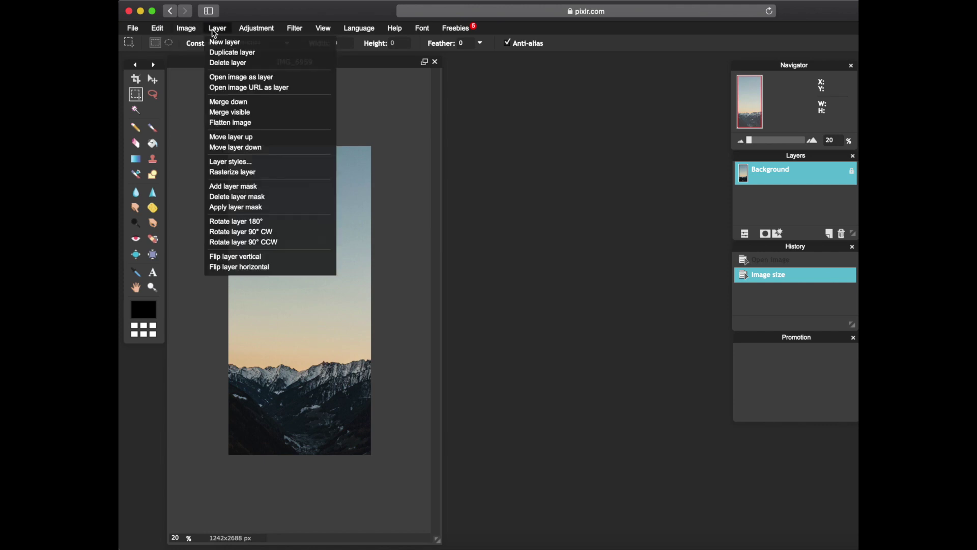
pyautogui.click(227, 79)
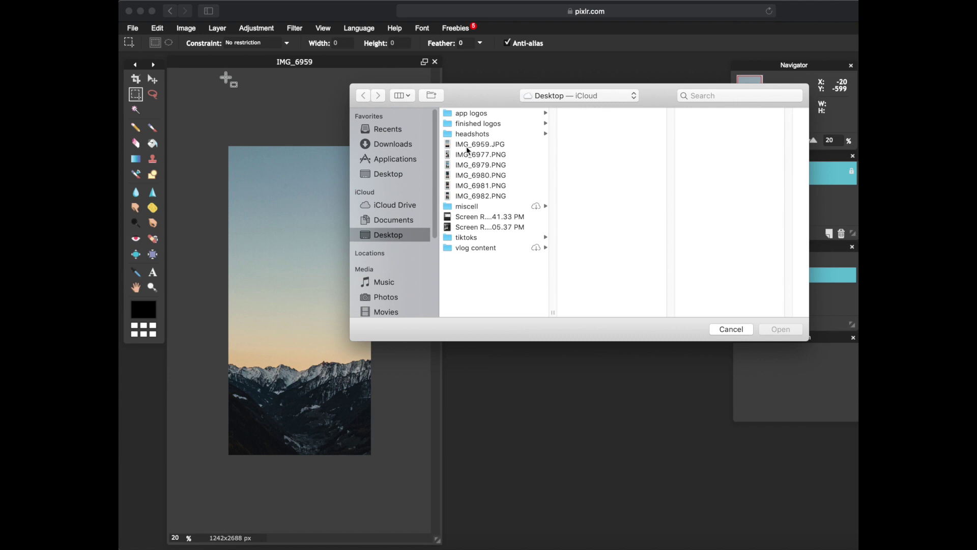
pyautogui.click(468, 147)
pyautogui.press('Down')
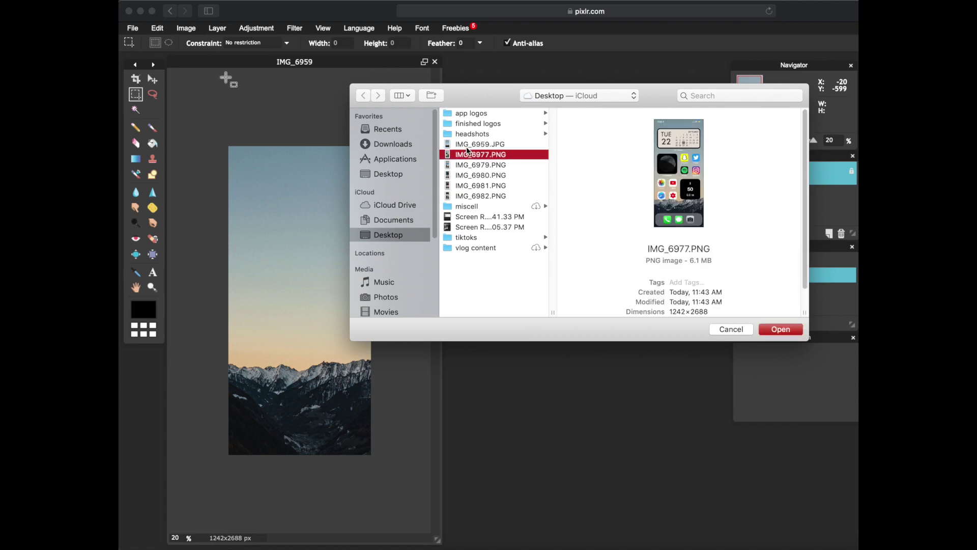
pyautogui.press('Return')
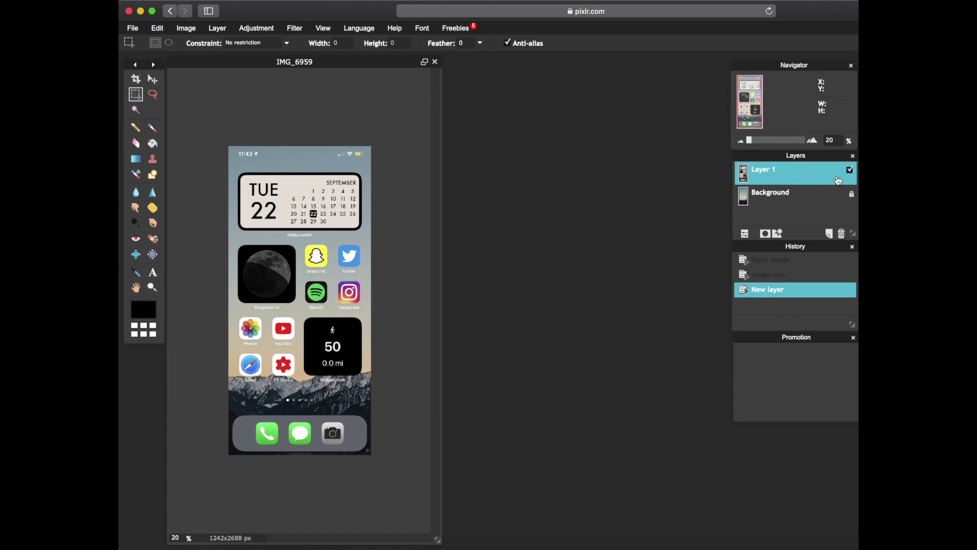
# Zoom in, shift the screenshot layer, and marquee a 191x193 px square around the Twitter icon.
pyautogui.moveTo(754, 144); pyautogui.dragTo(762, 144)
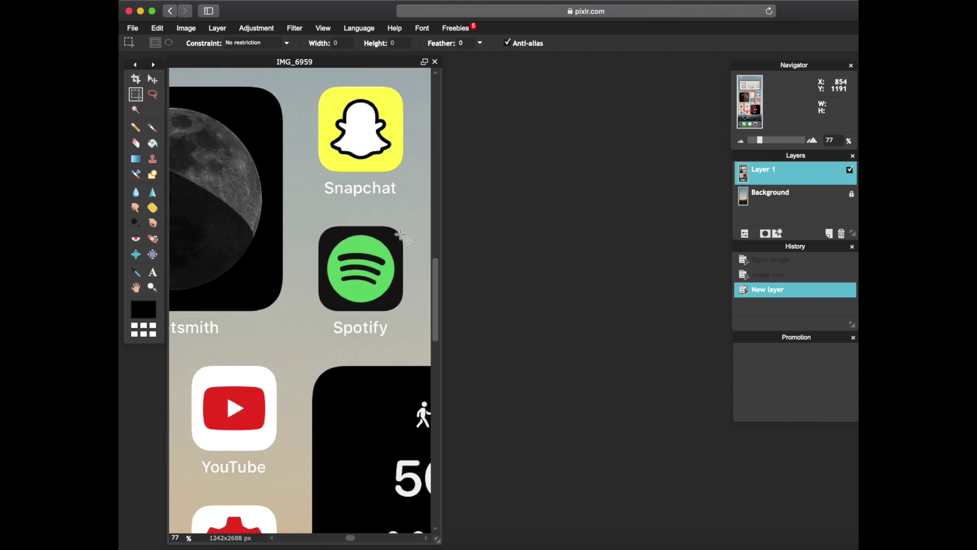
pyautogui.click(152, 78)
pyautogui.moveTo(321, 190); pyautogui.dragTo(161, 270)
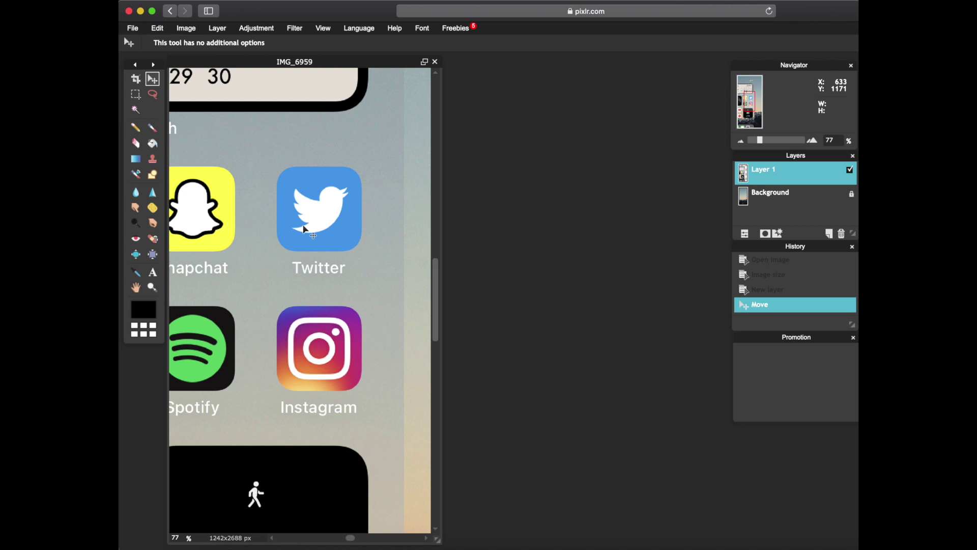
pyautogui.click(136, 95)
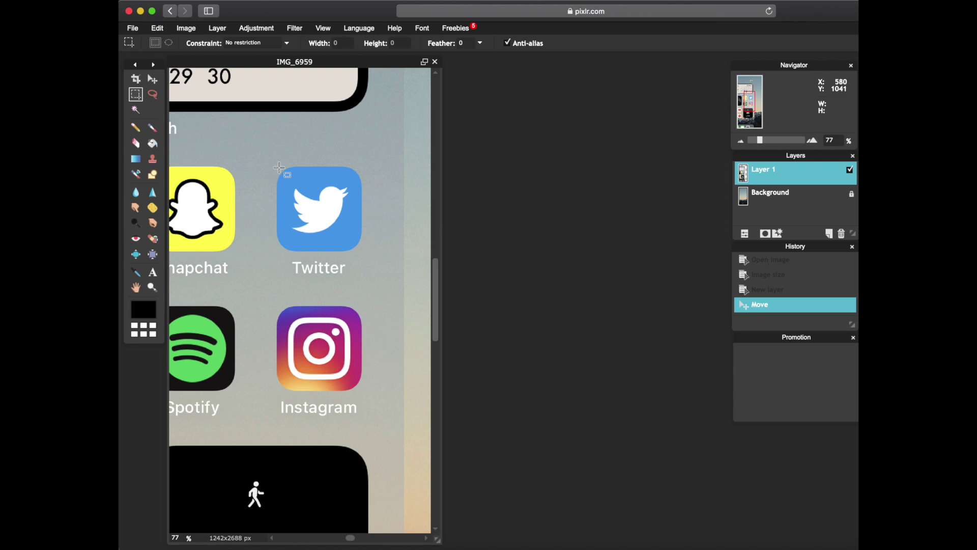
pyautogui.moveTo(278, 167); pyautogui.dragTo(362, 252)
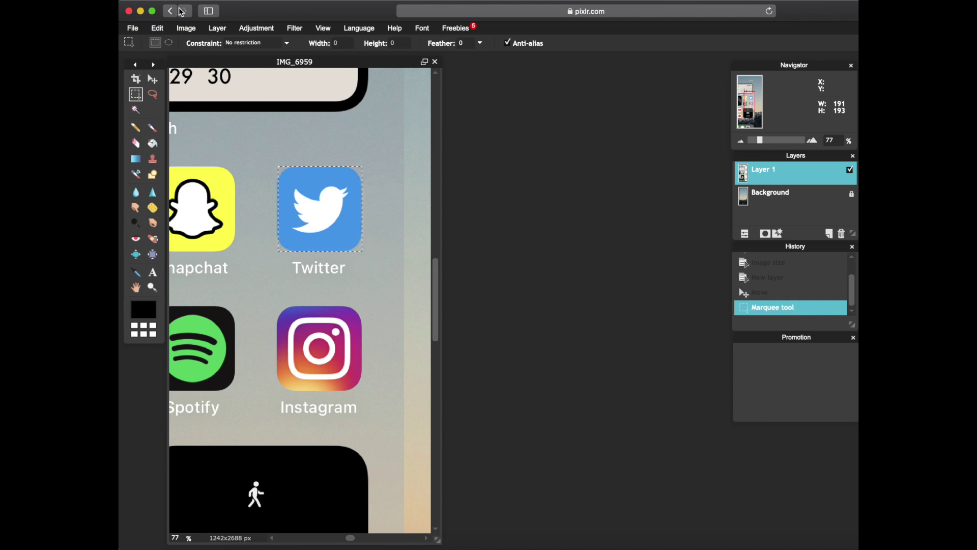
# Create a transparent 500 x 500 px image named twitter, placed right and zoomed to 55%.
pyautogui.click(136, 29)
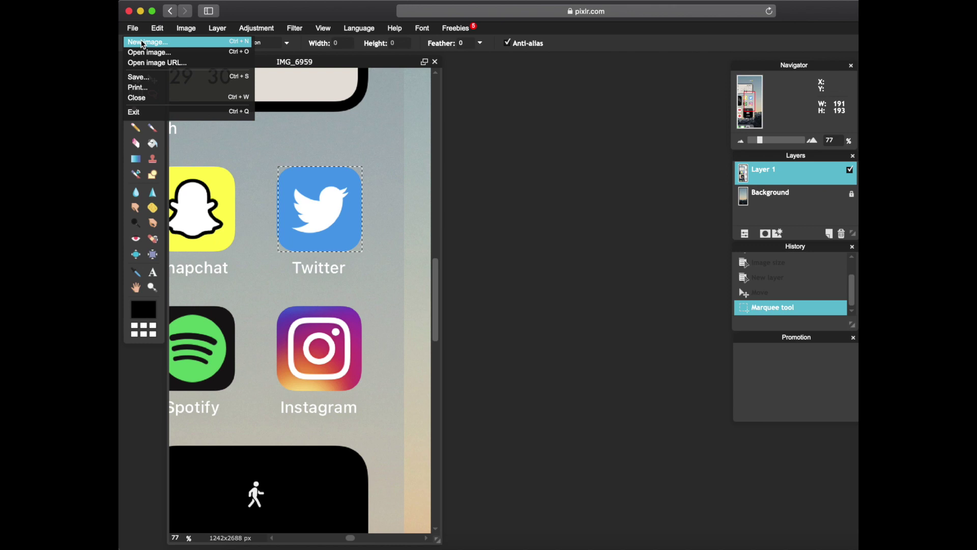
pyautogui.click(142, 40)
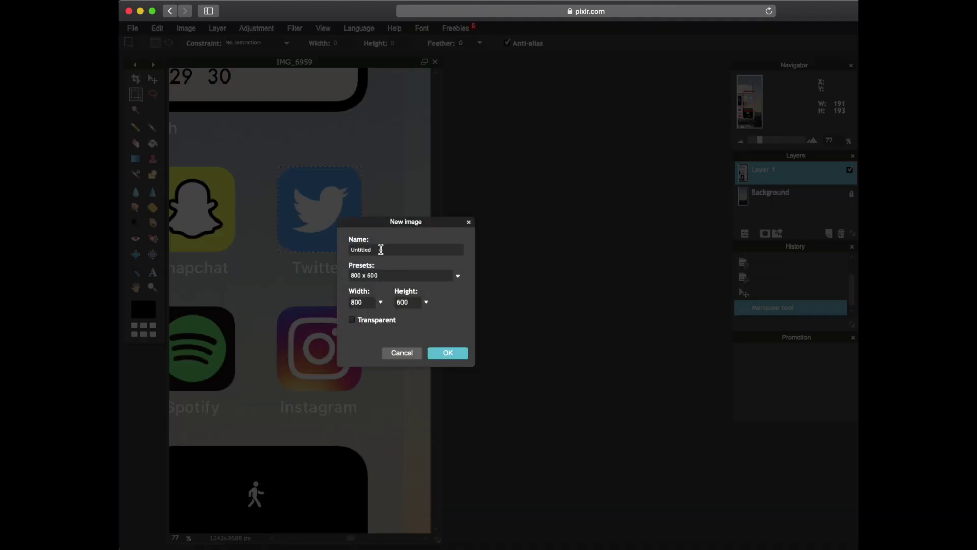
pyautogui.write('t')
pyautogui.write('500')
pyautogui.click(354, 321)
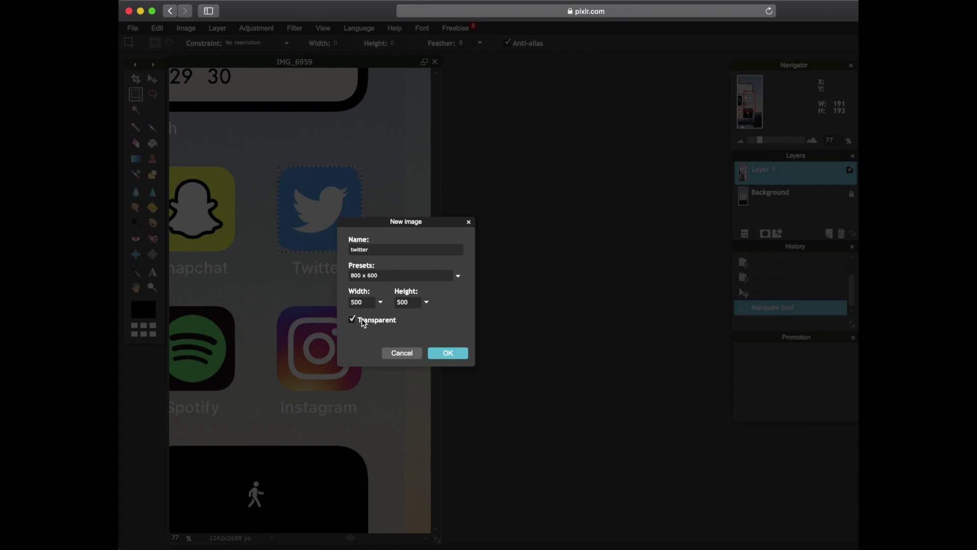
pyautogui.click(448, 353)
pyautogui.moveTo(330, 72); pyautogui.dragTo(578, 88)
pyautogui.moveTo(764, 140); pyautogui.dragTo(756, 140)
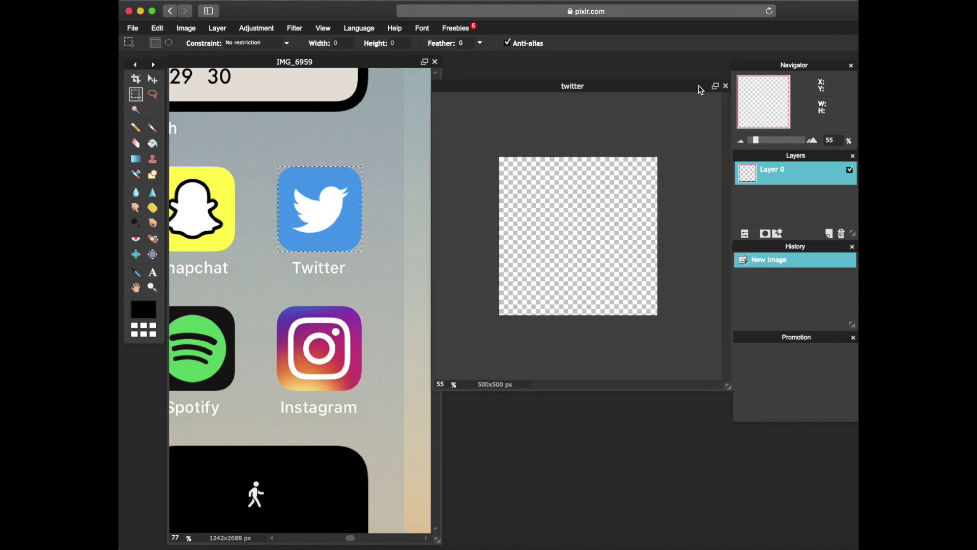
# Unlock IMG_6959's Background, hide the screenshot layer, and paste the wallpaper patch into twitter.
pyautogui.click(340, 208)
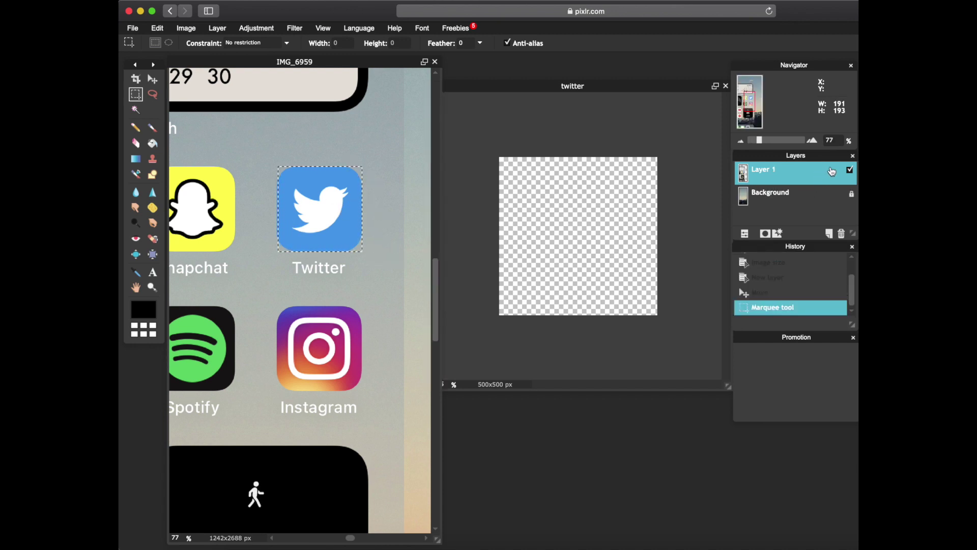
pyautogui.click(853, 193)
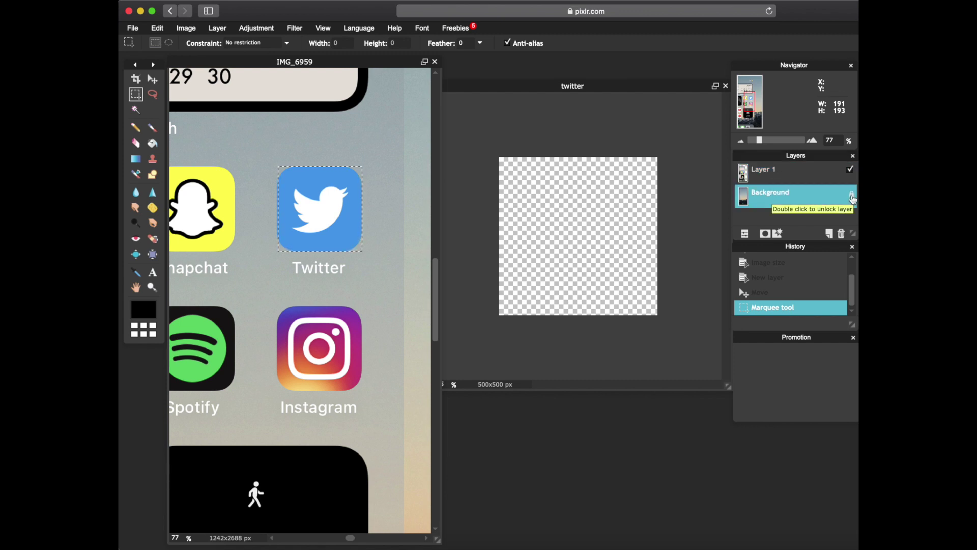
pyautogui.doubleClick(853, 195)
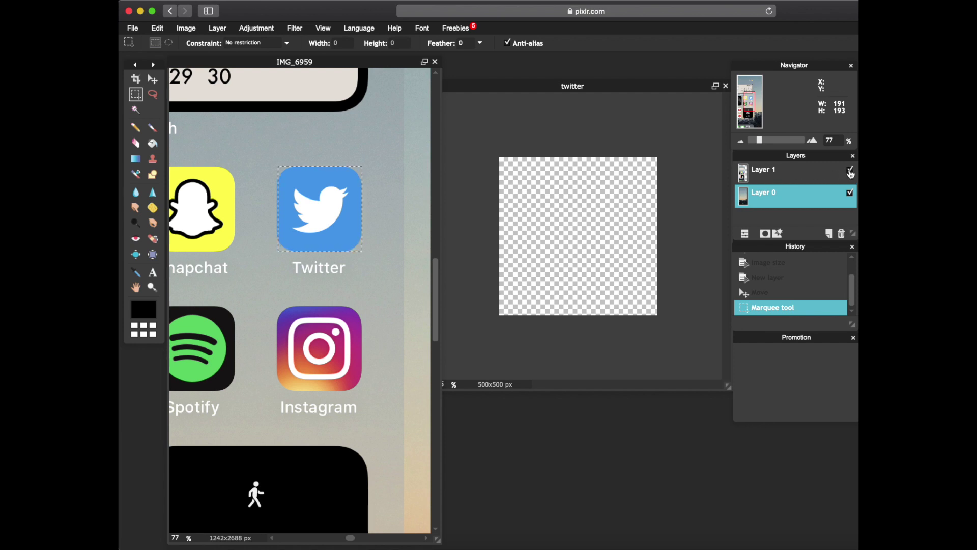
pyautogui.click(850, 172)
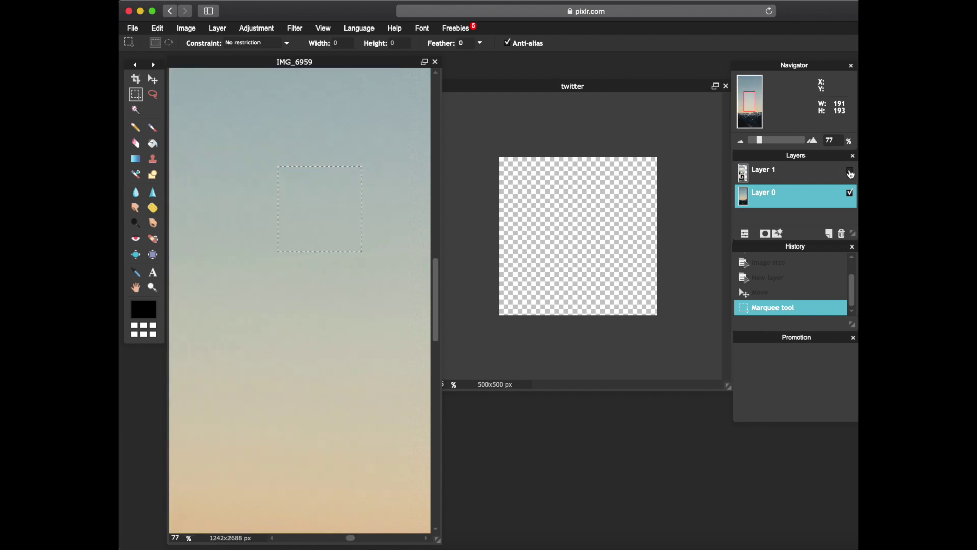
pyautogui.click(359, 63)
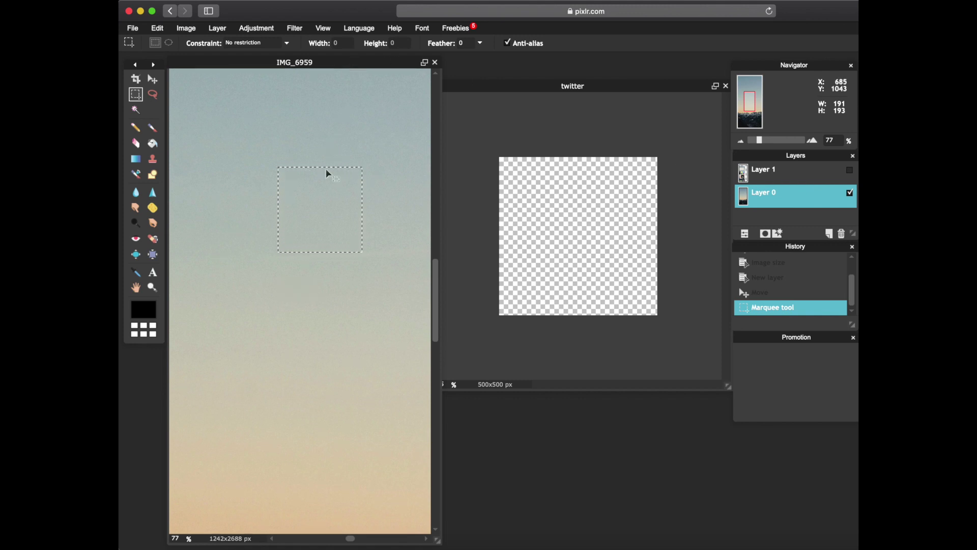
pyautogui.click(592, 91)
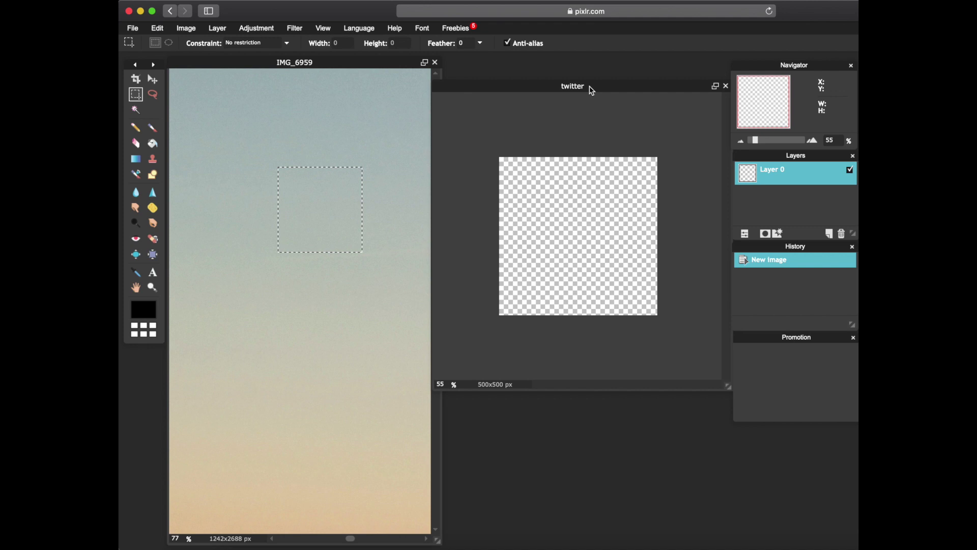
pyautogui.press('super+v')
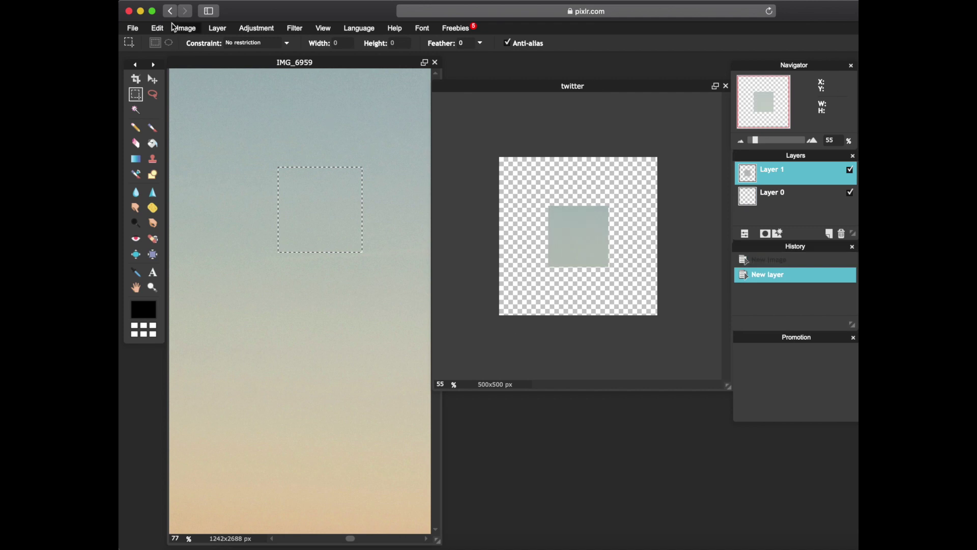
# Free-transform the pasted gray-green square to fill the whole twitter canvas.
pyautogui.click(159, 29)
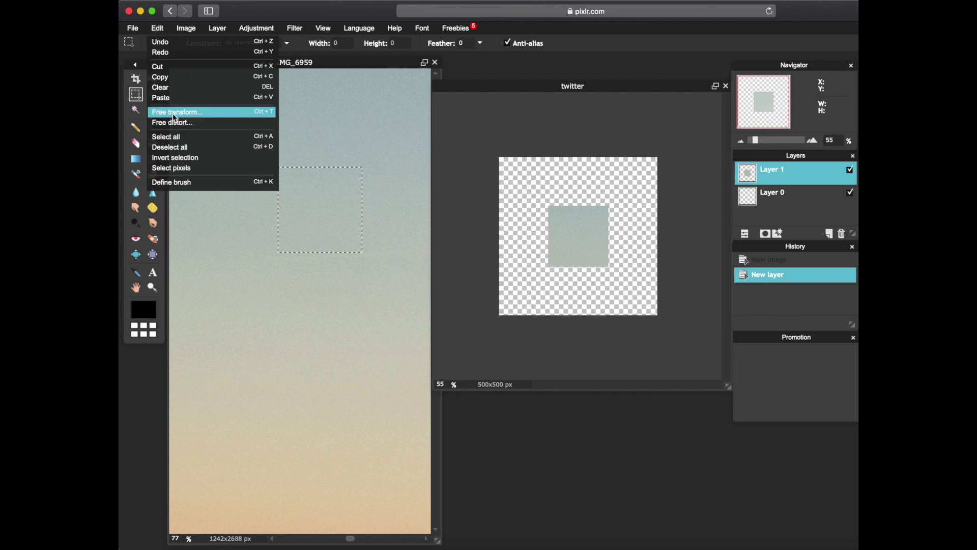
pyautogui.click(177, 112)
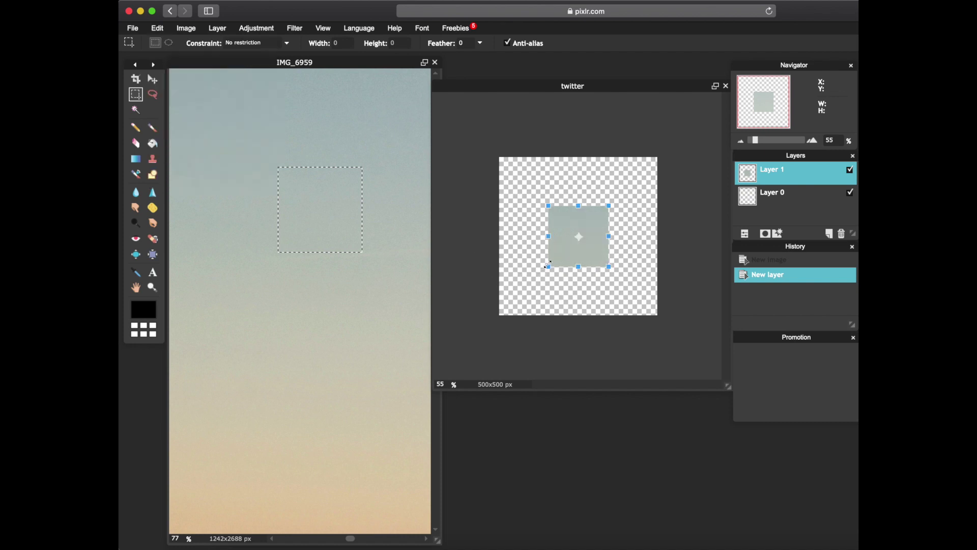
pyautogui.moveTo(549, 265); pyautogui.dragTo(494, 316)
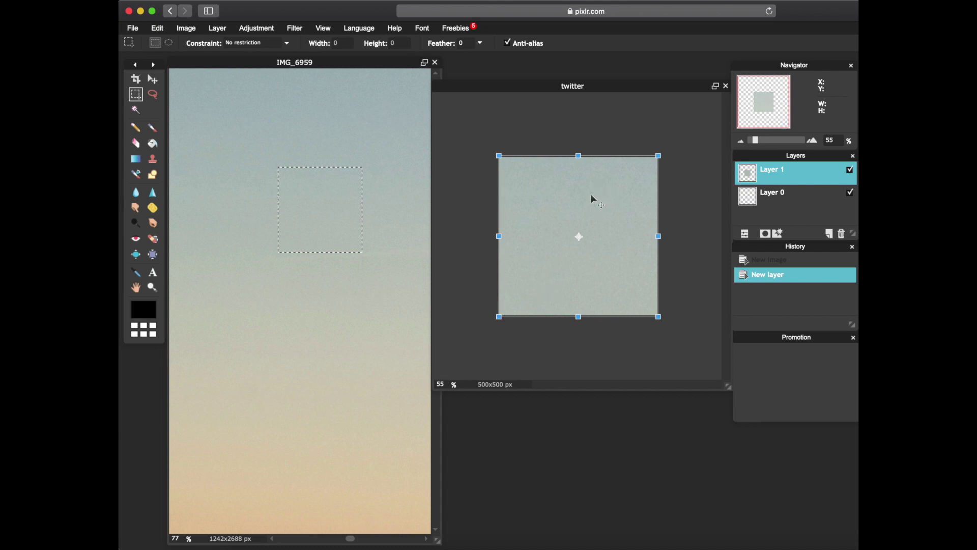
pyautogui.press('Return')
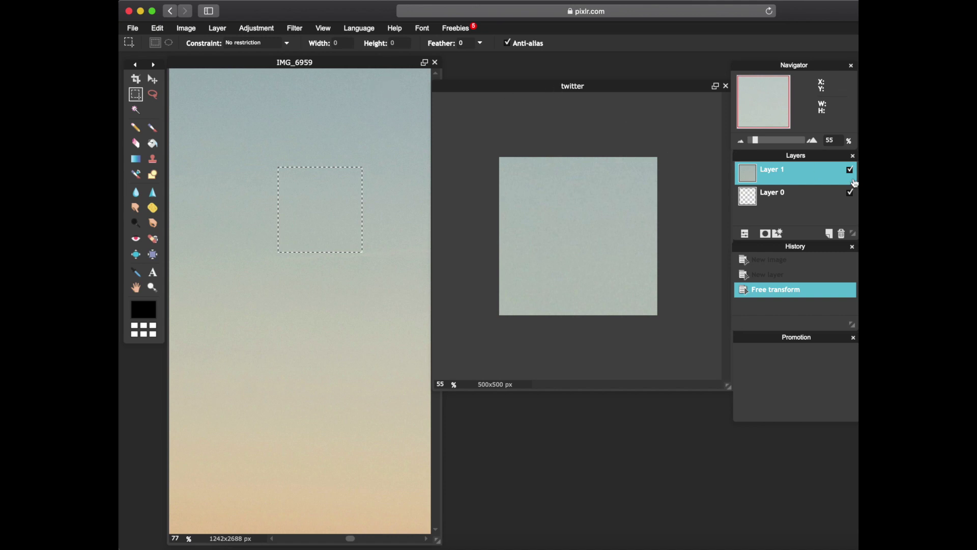
pyautogui.click(851, 172)
pyautogui.click(851, 172)
# Make the screenshot layer in IMG_6959 visible again, then return to twitter.
pyautogui.click(312, 69)
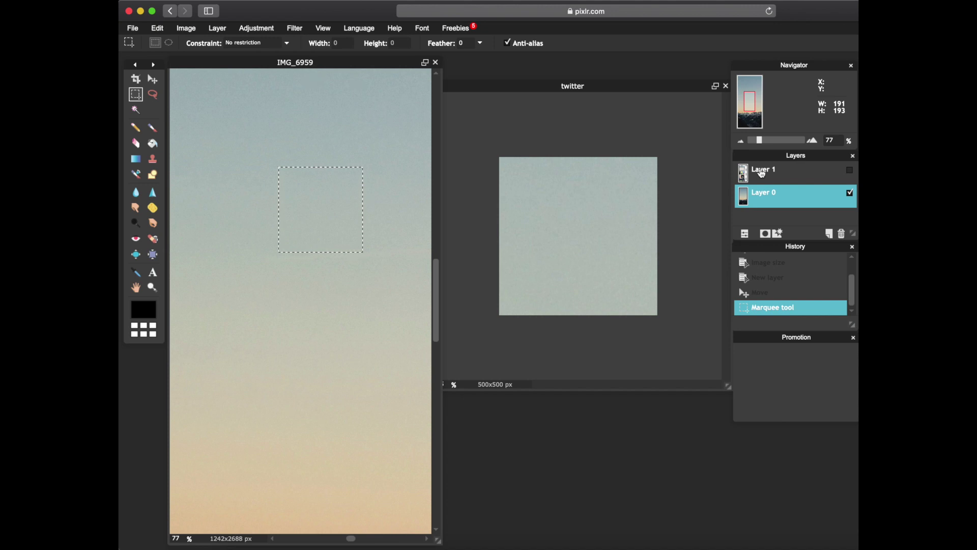
pyautogui.click(850, 172)
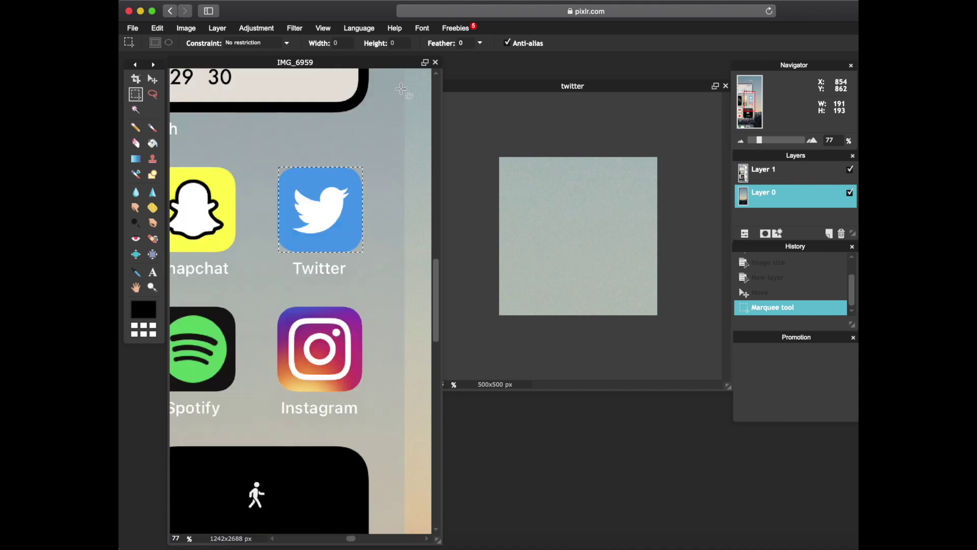
pyautogui.click(565, 90)
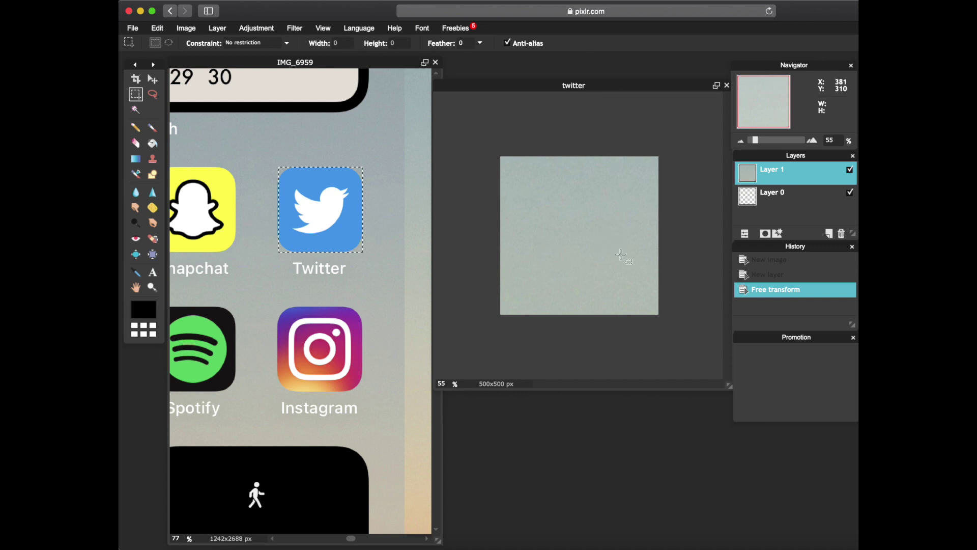
# Open Unknown-1.png from the app logos folder as a new layer in twitter.
pyautogui.click(218, 28)
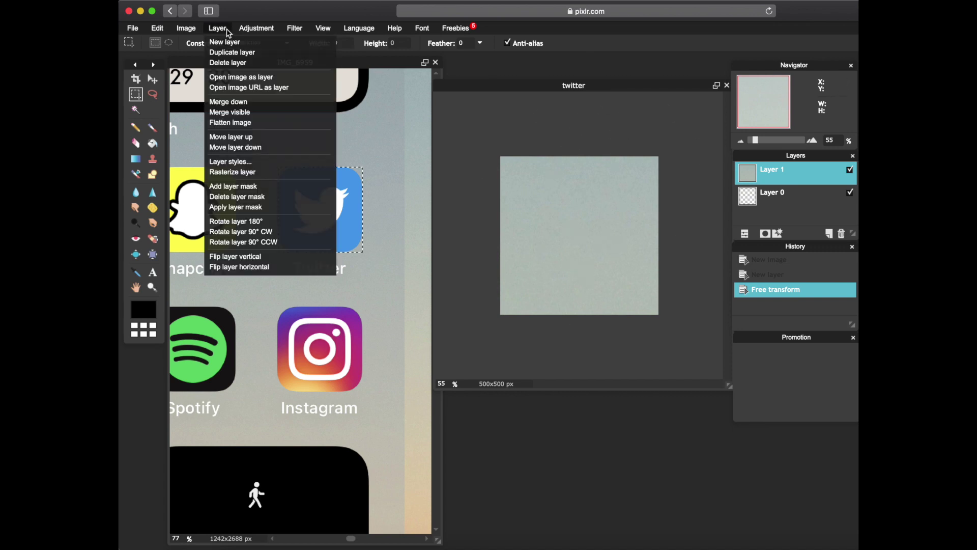
pyautogui.click(238, 79)
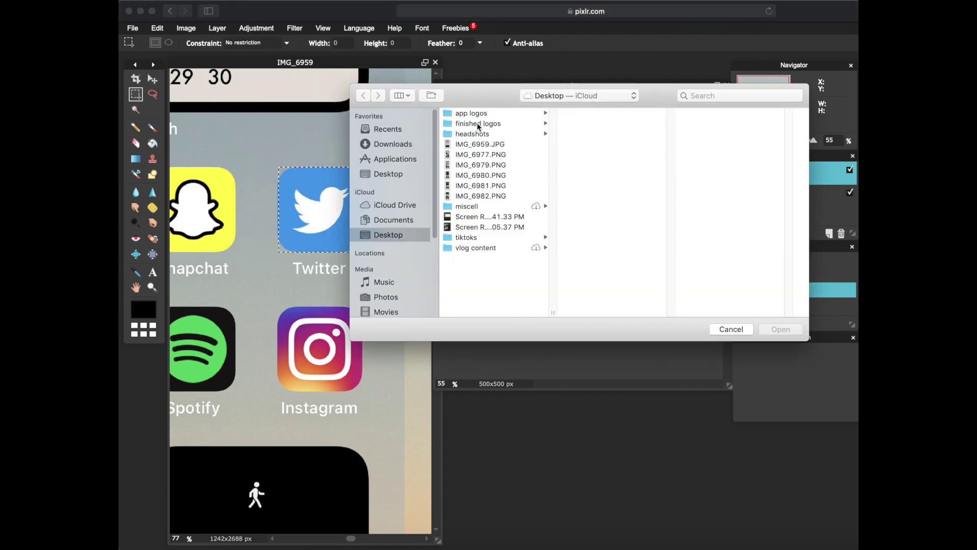
pyautogui.click(478, 114)
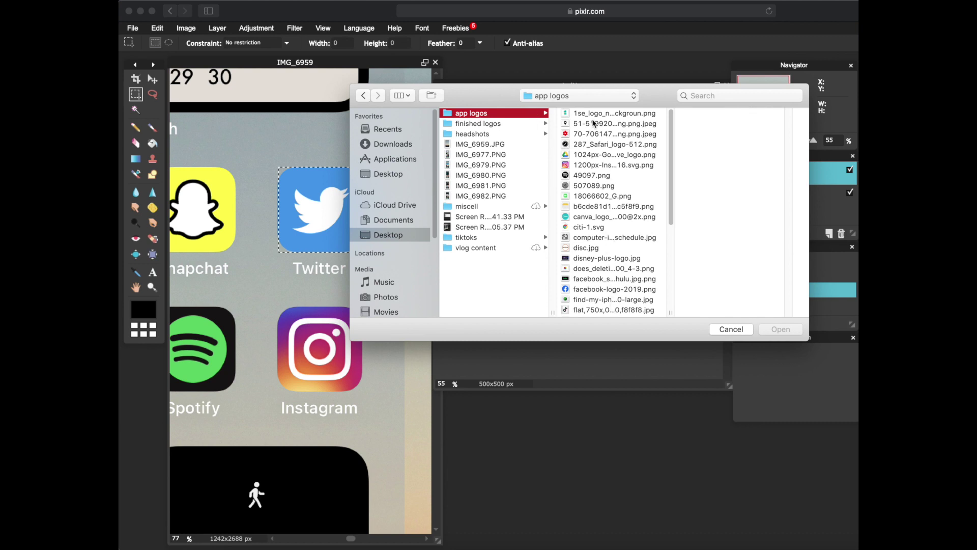
pyautogui.scroll(-5, 623, 219)
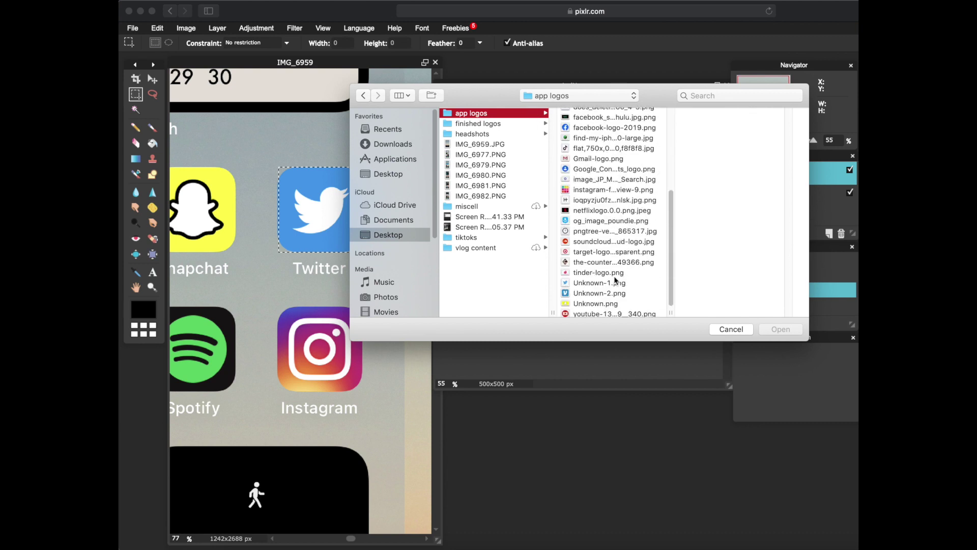
pyautogui.click(613, 284)
pyautogui.click(781, 330)
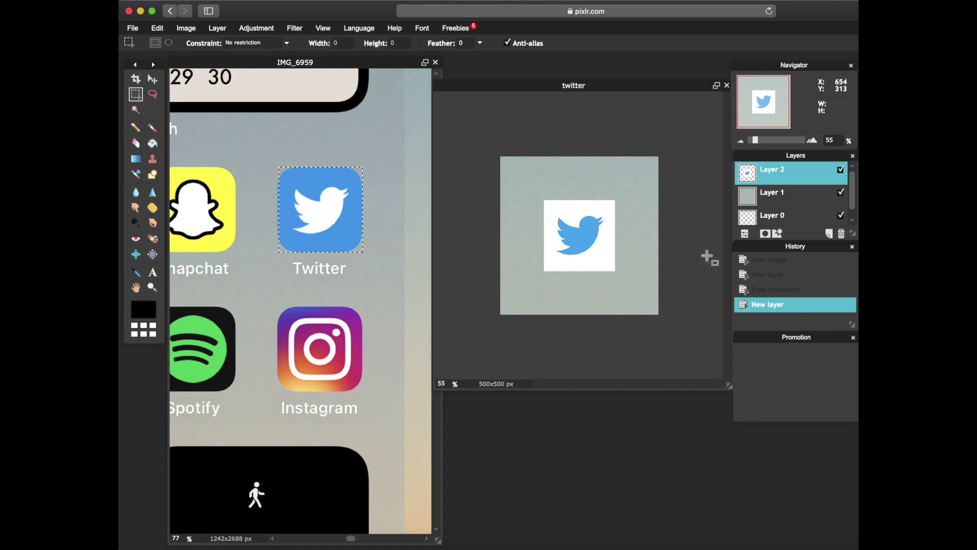
# Magic-wand the white area around the bird, delete it, and clear the selection.
pyautogui.click(136, 110)
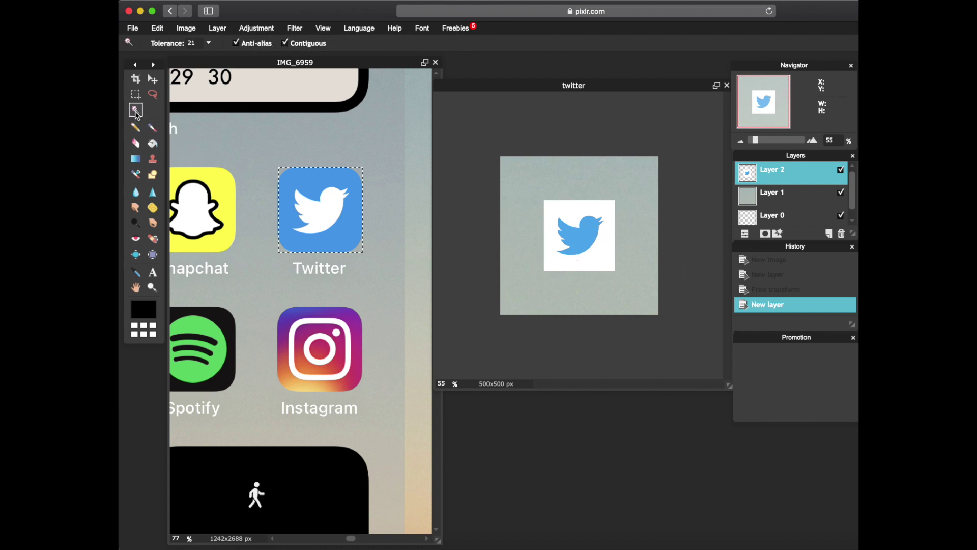
pyautogui.click(605, 258)
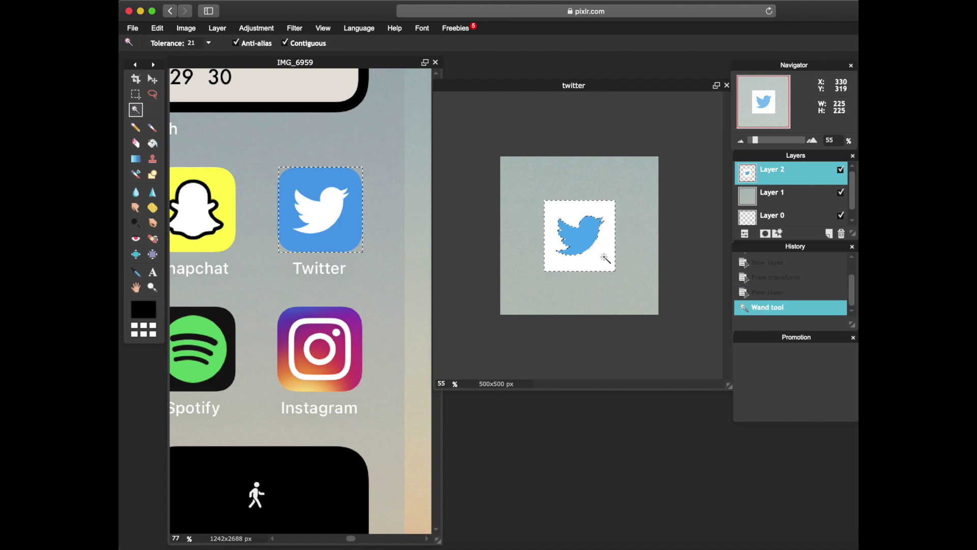
pyautogui.press('Delete')
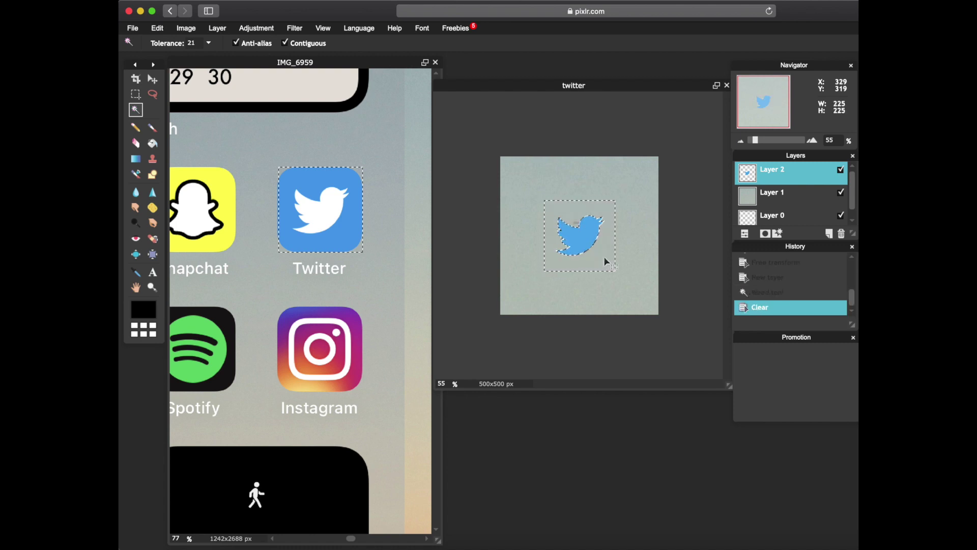
pyautogui.click(152, 79)
pyautogui.click(136, 94)
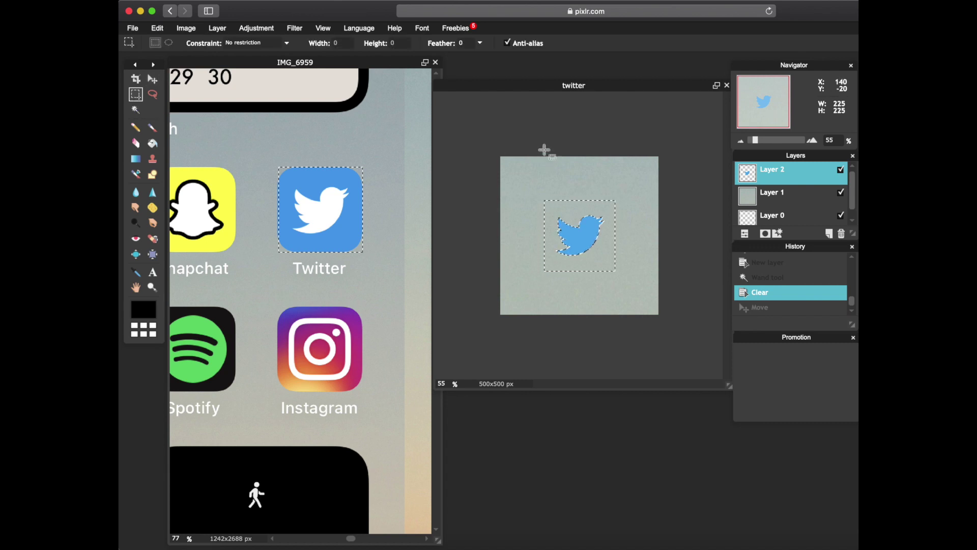
pyautogui.click(543, 151)
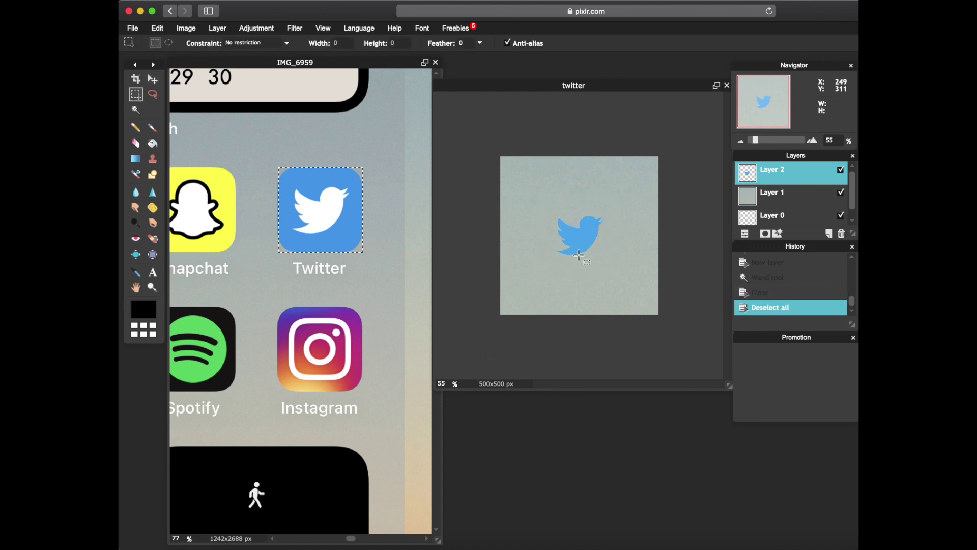
pyautogui.click(153, 79)
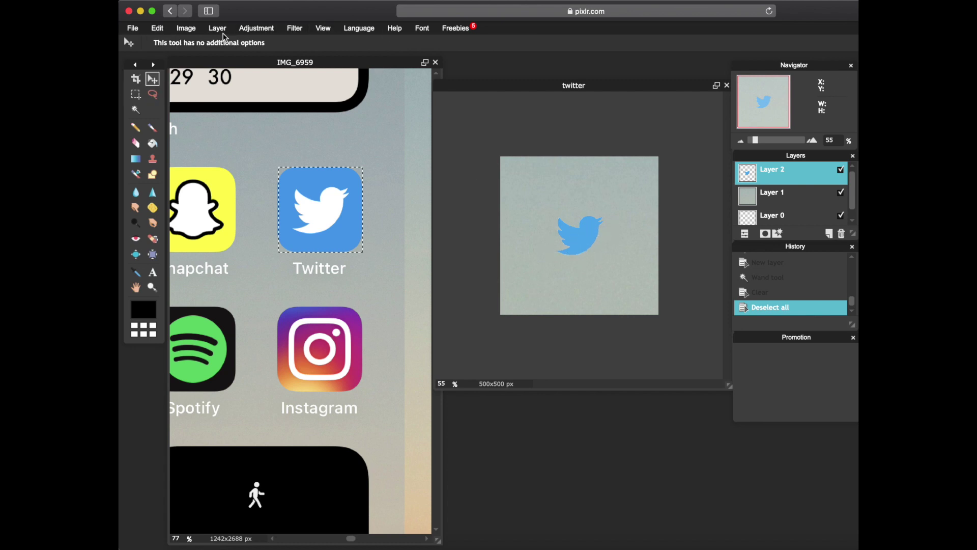
# Set Brightness to 100 to whiten the bird, then set Layer 2 opacity to 60%.
pyautogui.click(256, 28)
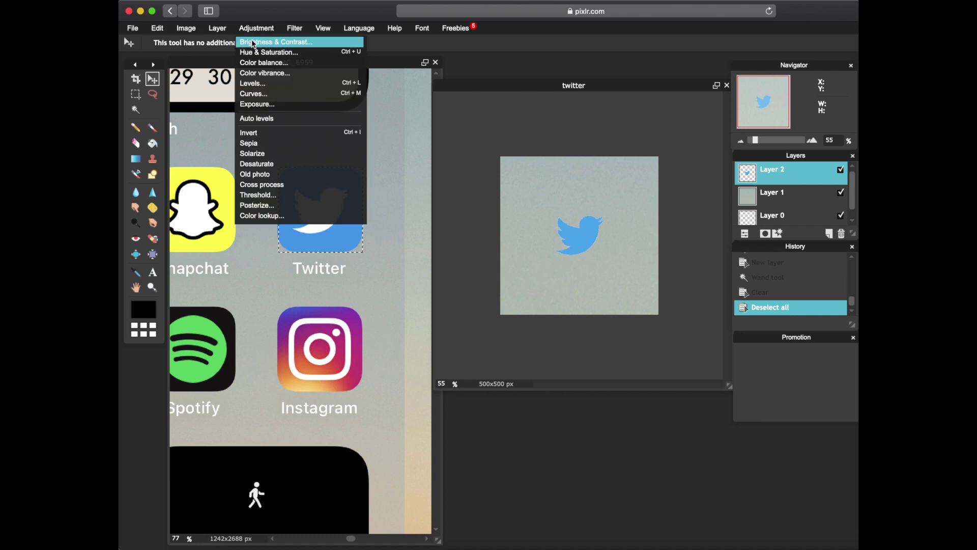
pyautogui.click(255, 43)
pyautogui.moveTo(408, 258); pyautogui.dragTo(472, 257)
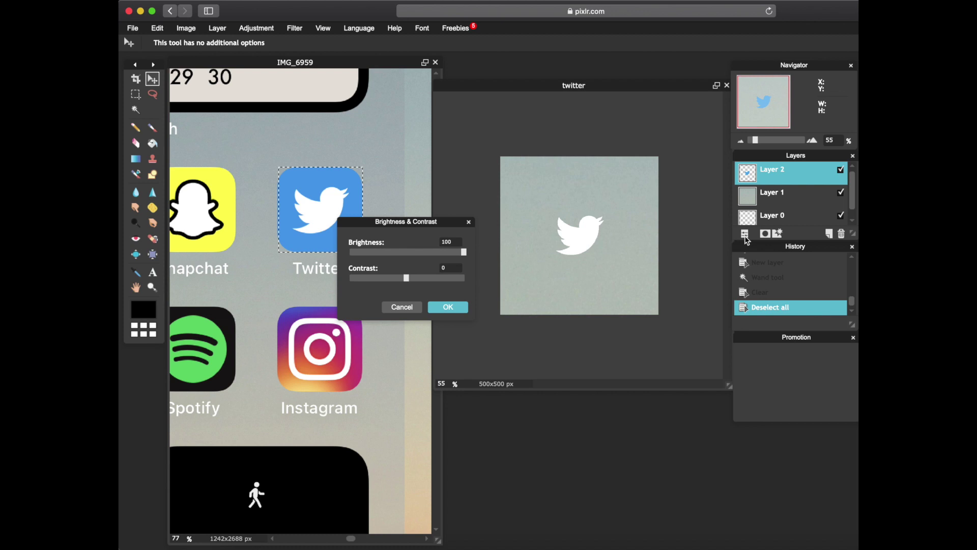
pyautogui.click(439, 308)
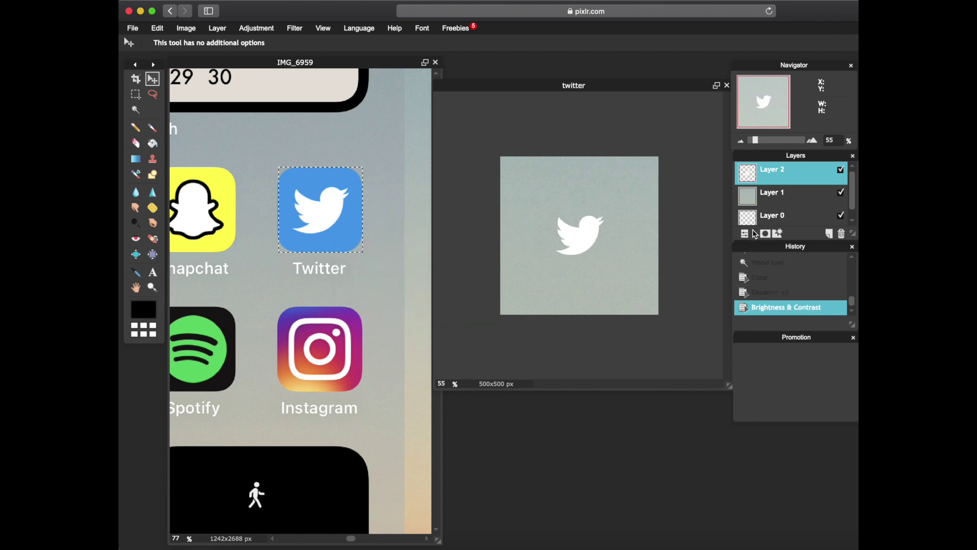
pyautogui.click(745, 234)
pyautogui.moveTo(828, 202); pyautogui.dragTo(810, 208)
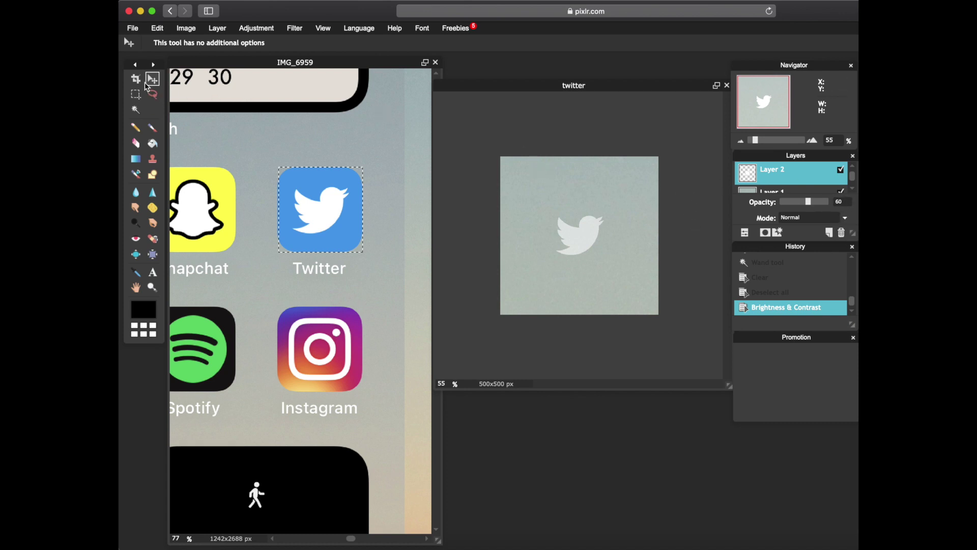
# Scale the white bird up to about 164x134 px, then bring up the save settings (JPEG, quality 80).
pyautogui.moveTo(530, 135); pyautogui.dragTo(531, 131)
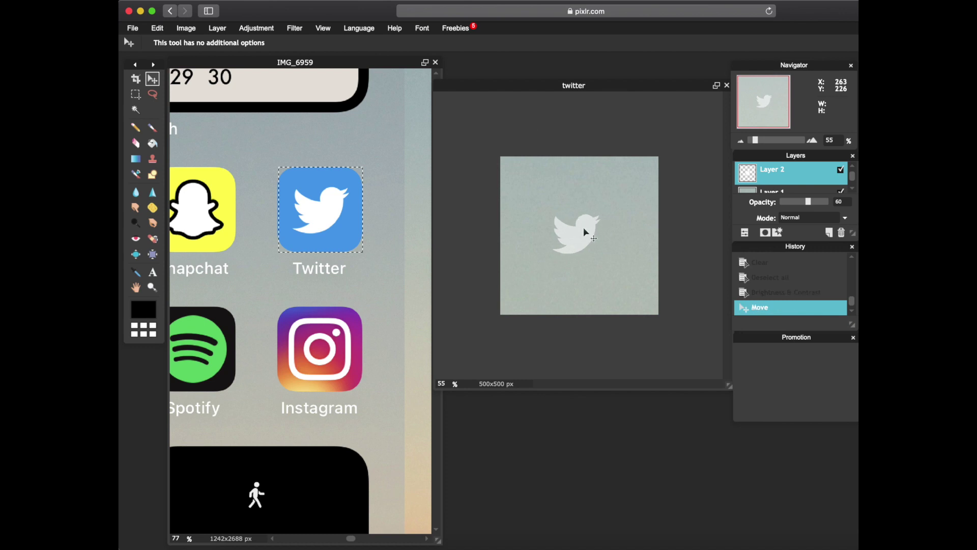
pyautogui.press('m')
pyautogui.click(157, 28)
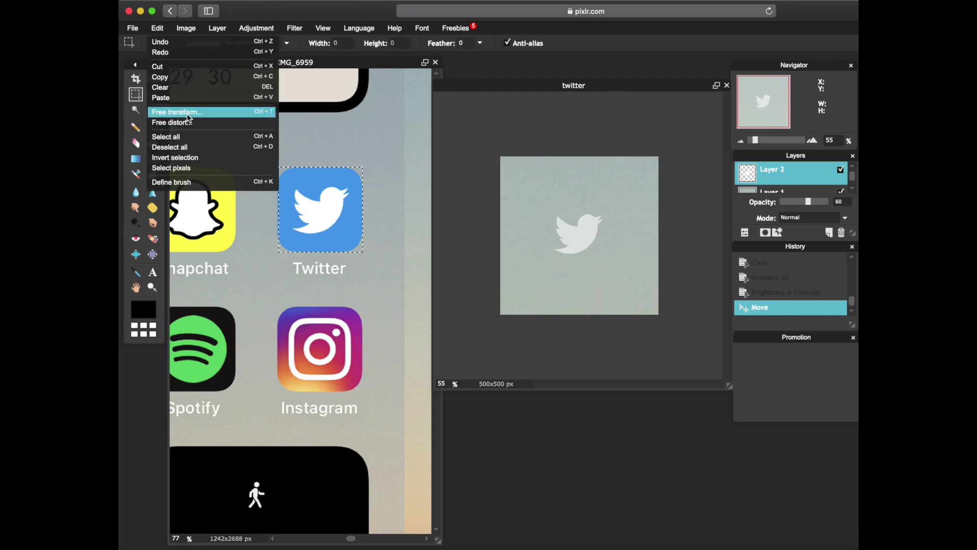
pyautogui.click(188, 112)
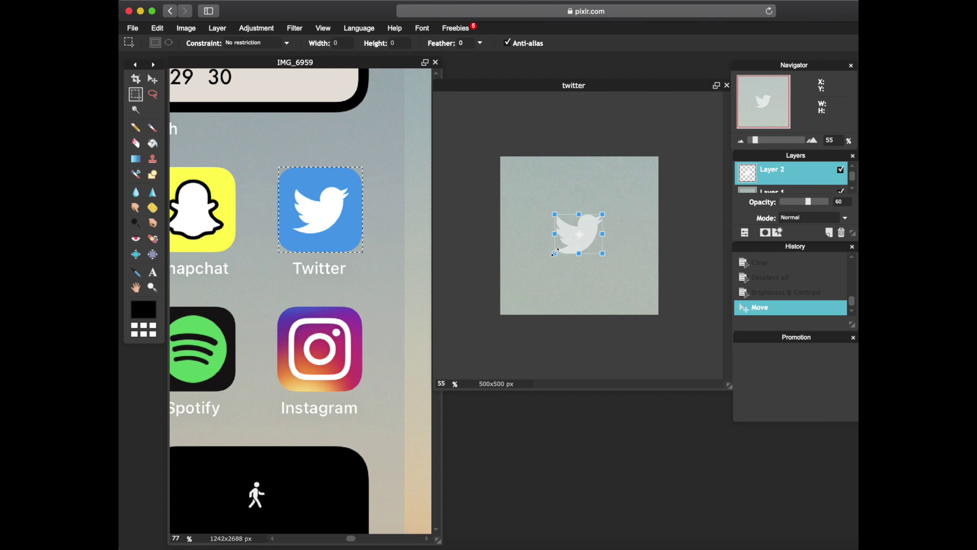
pyautogui.moveTo(554, 253); pyautogui.dragTo(537, 281)
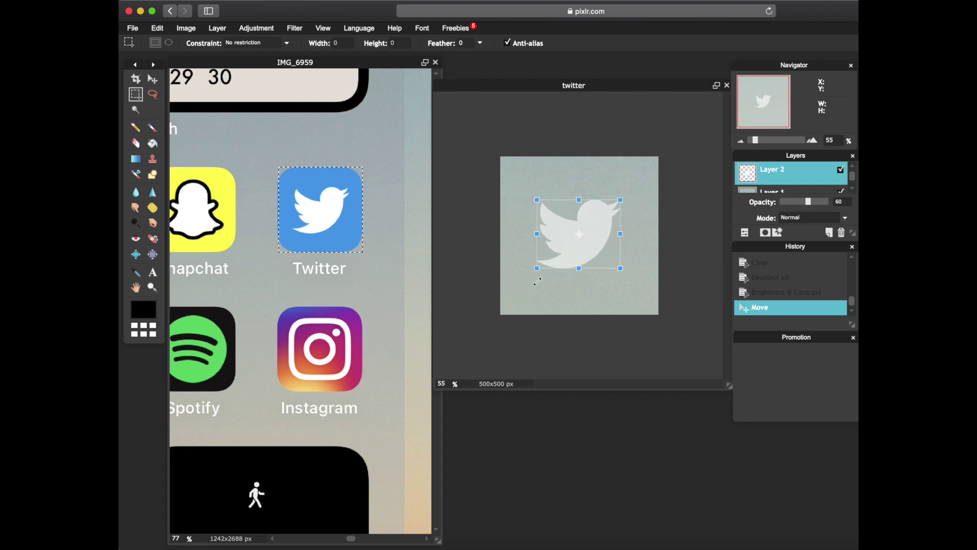
pyautogui.click(666, 200)
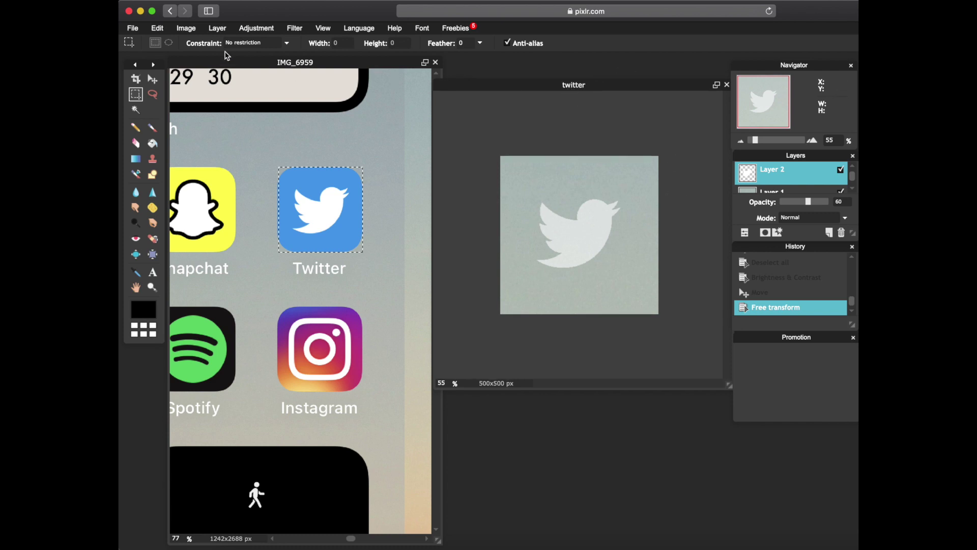
pyautogui.click(133, 28)
pyautogui.click(145, 76)
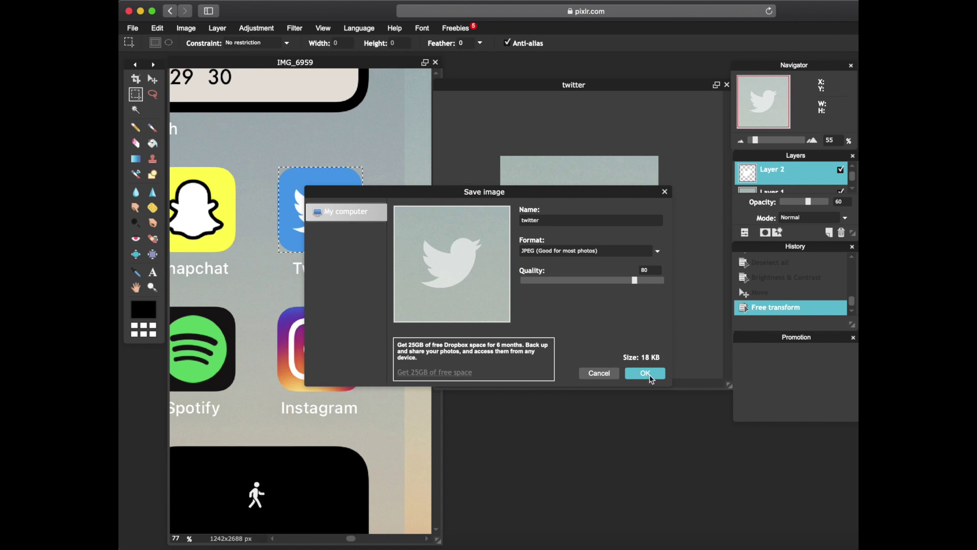
# Save the icon as twitter.jpg in the finished logos folder on the Desktop.
pyautogui.click(645, 373)
pyautogui.click(655, 184)
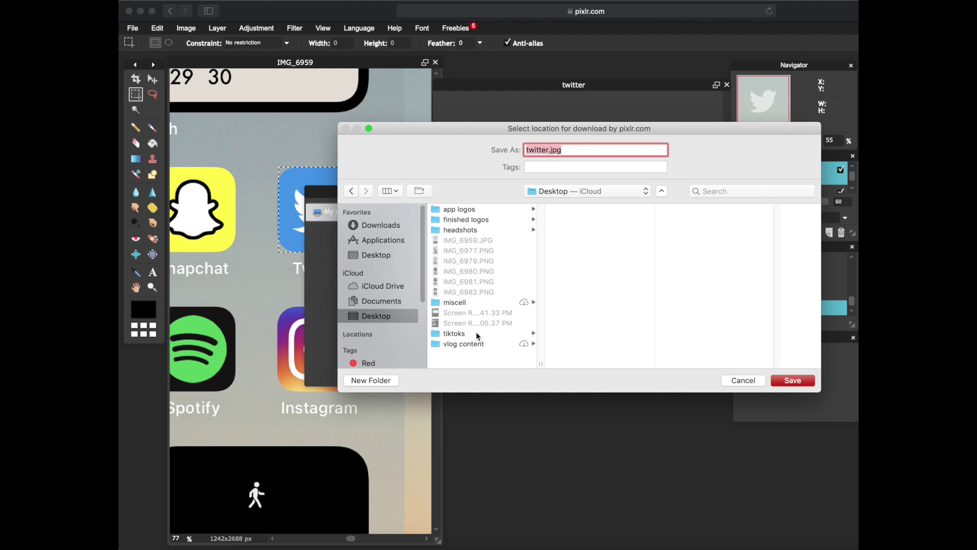
pyautogui.click(451, 222)
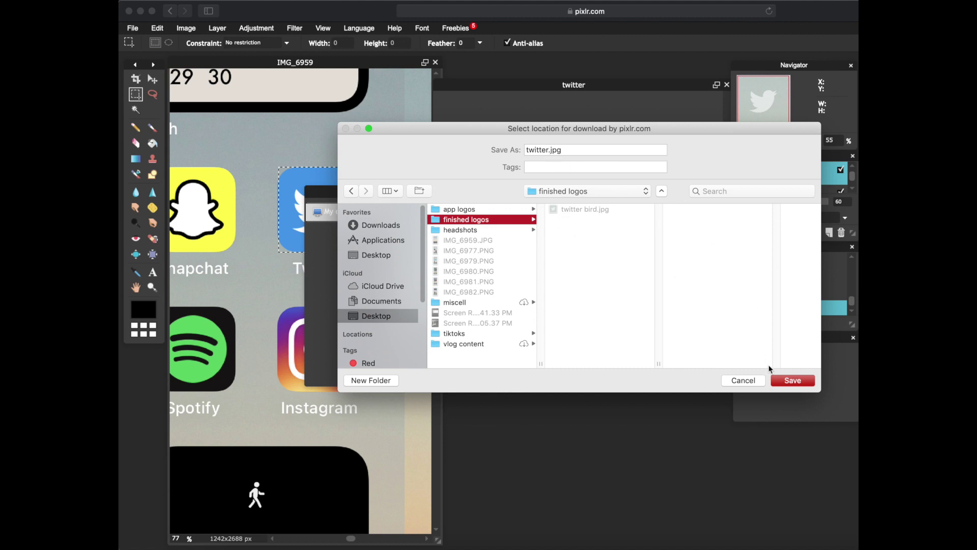
pyautogui.click(792, 387)
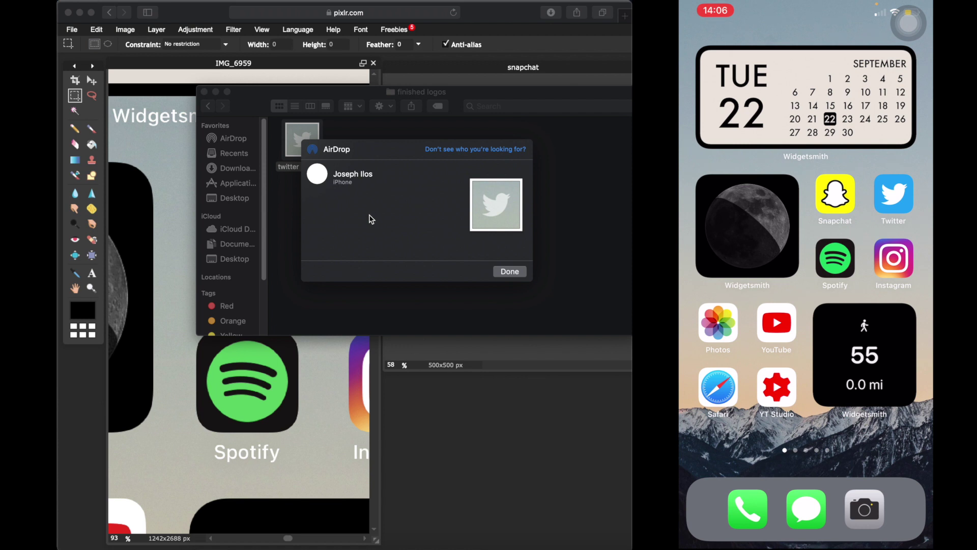
# AirDrop twitter.jpg from the finished logos folder to the iPhone.
pyautogui.click(362, 176)
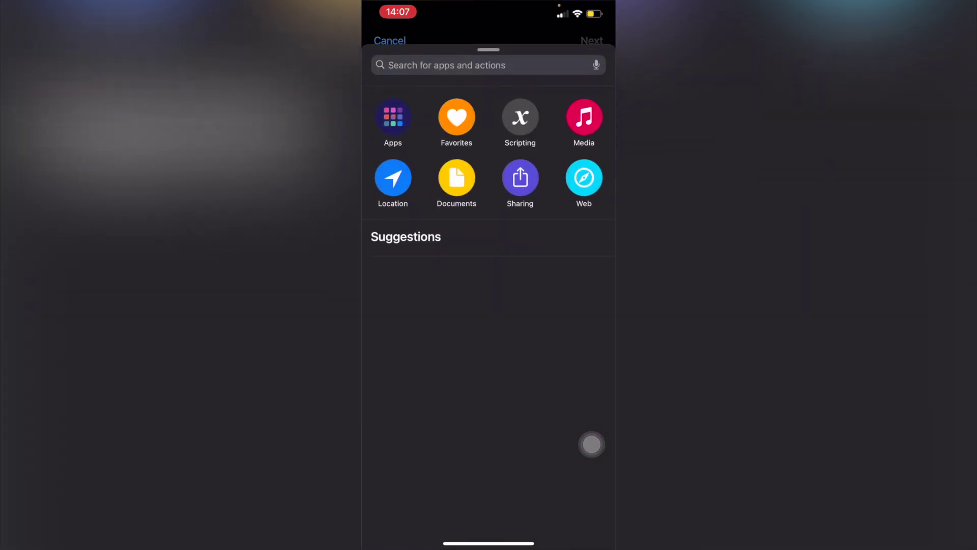
# Add an Open App action to the new shortcut, set to open Twitter.
pyautogui.click(448, 60)
pyautogui.write('ope')
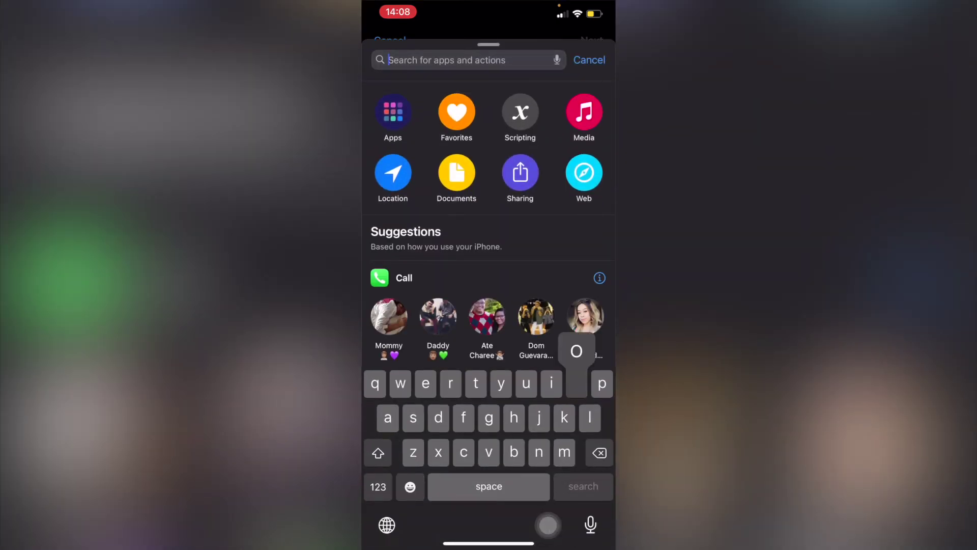
pyautogui.write('n a')
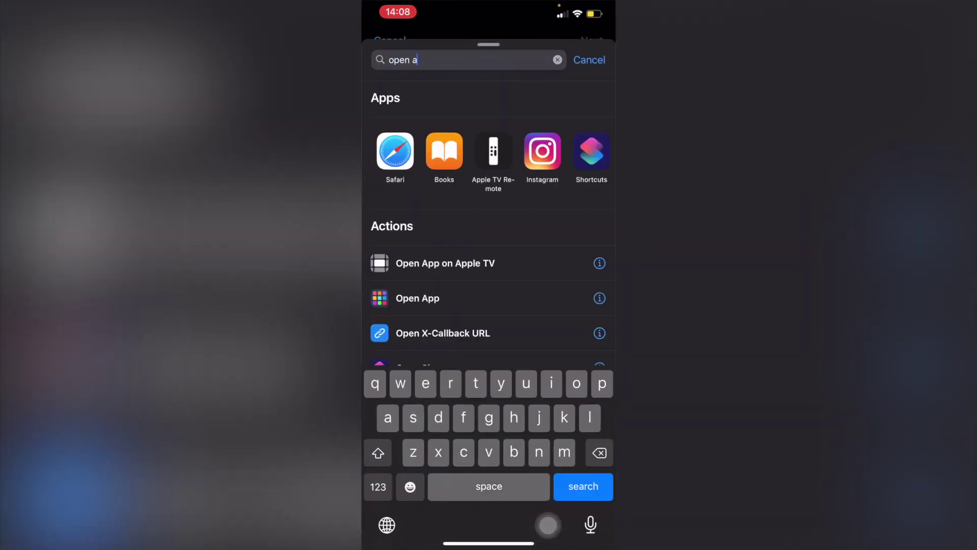
pyautogui.click(418, 298)
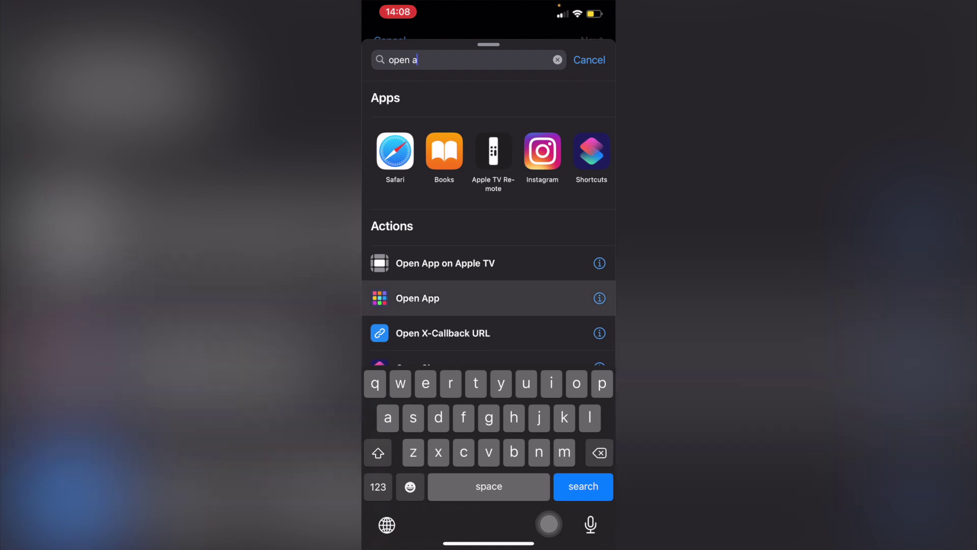
pyautogui.click(438, 125)
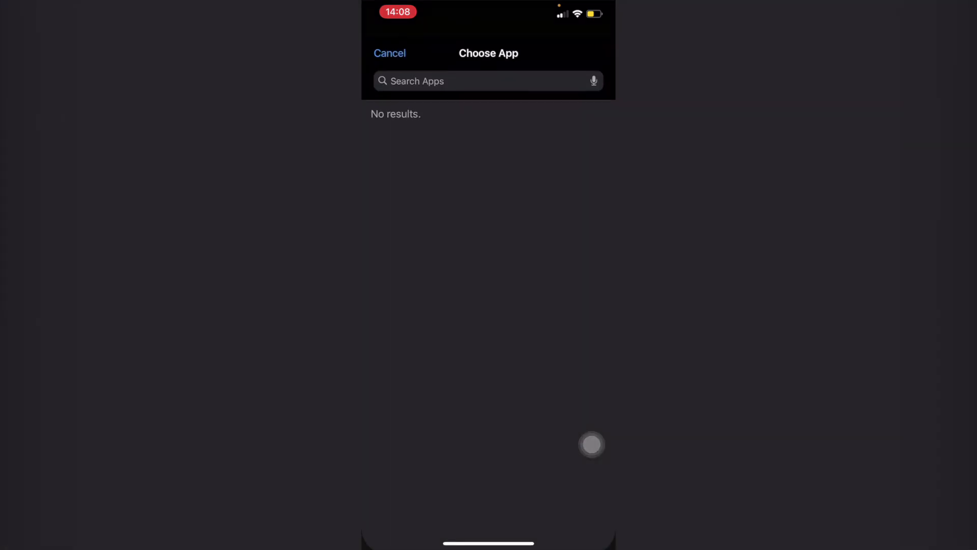
pyautogui.click(458, 78)
pyautogui.write('tw')
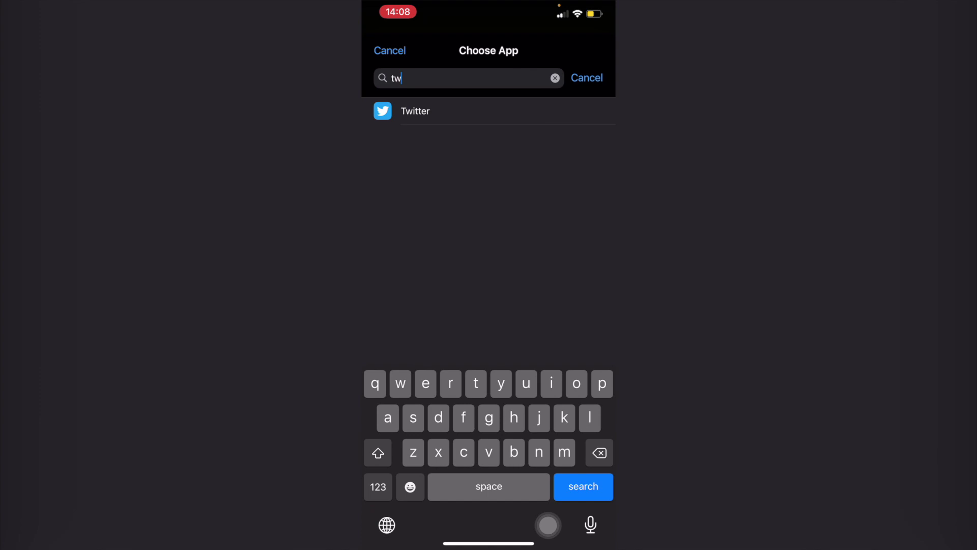
pyautogui.click(415, 111)
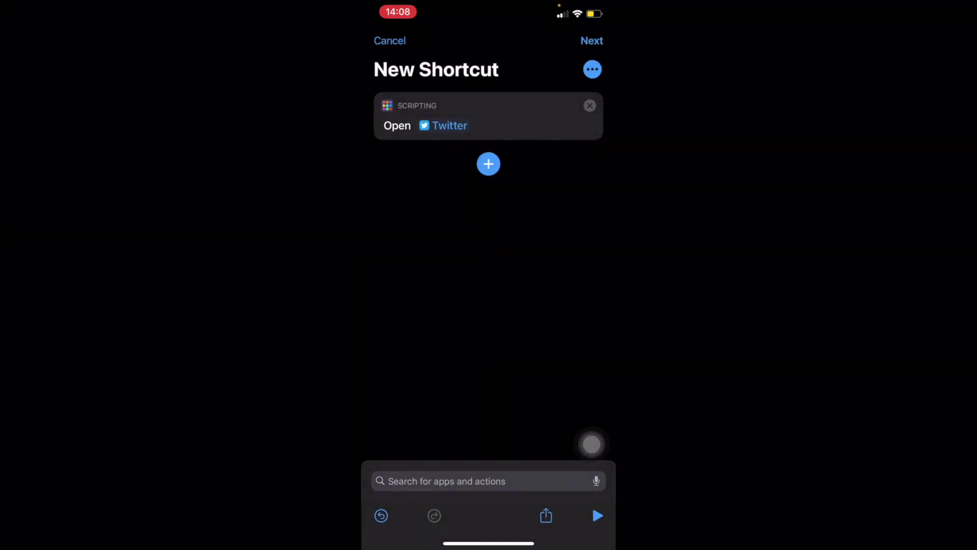
# Name the shortcut 'twitter' and finish creating it.
pyautogui.click(592, 41)
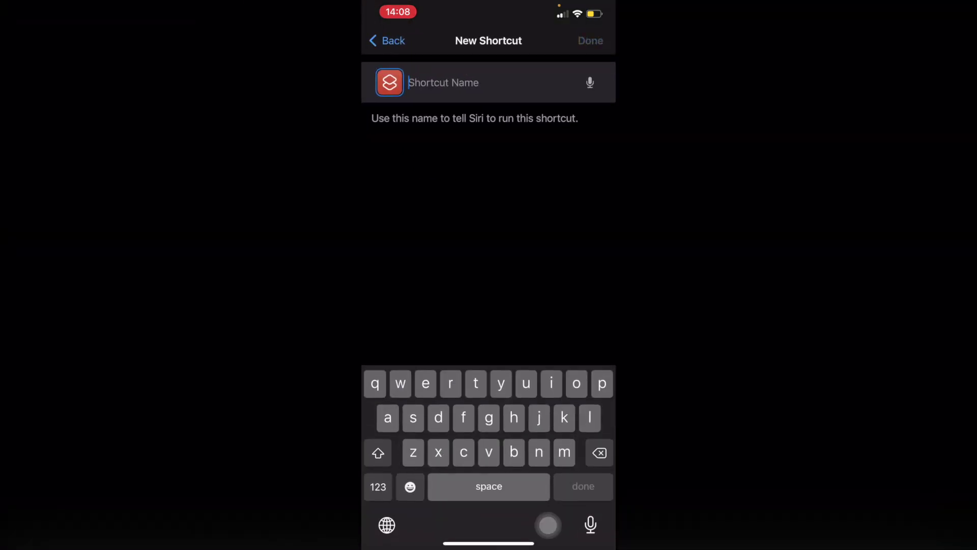
pyautogui.write('twitter')
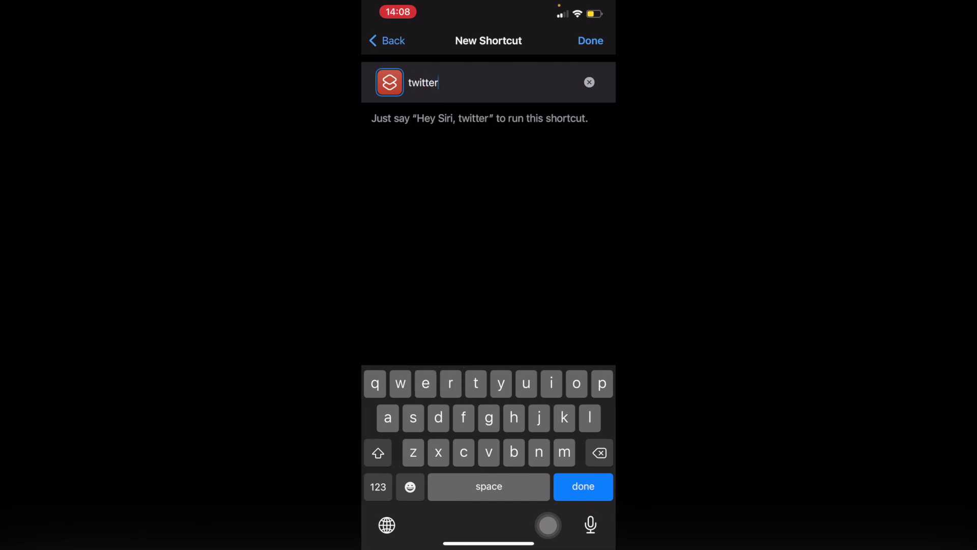
pyautogui.click(591, 40)
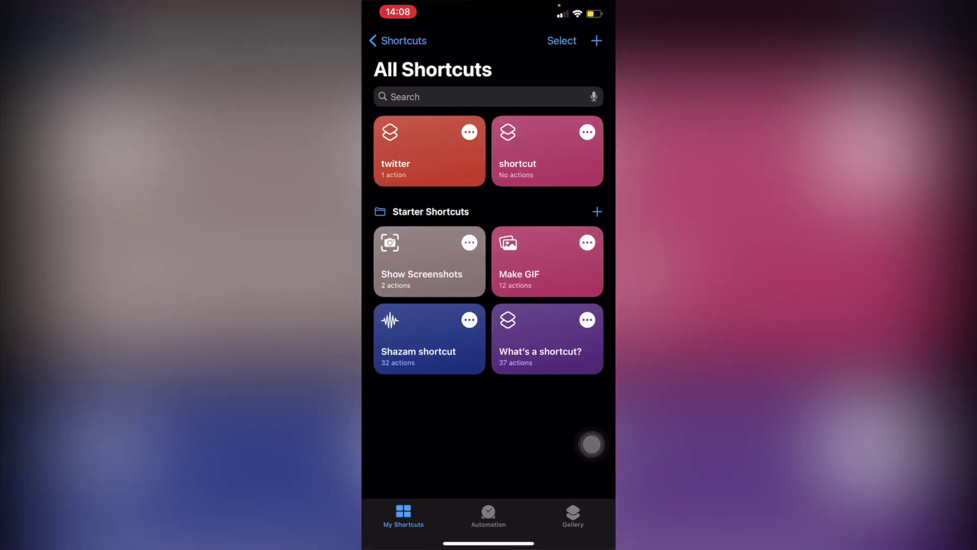
# Add the twitter shortcut to the Home Screen using the gray bird photo as its icon.
pyautogui.click(429, 151)
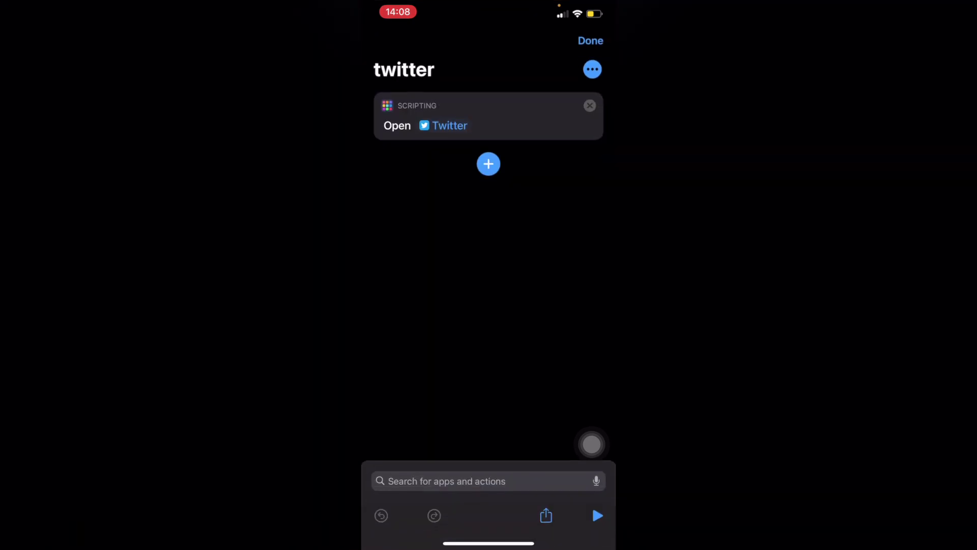
pyautogui.click(592, 69)
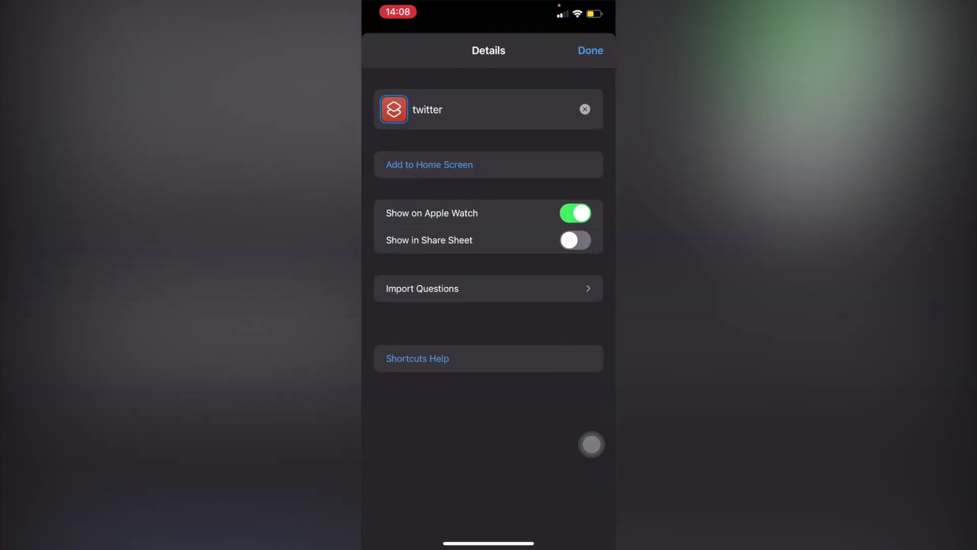
pyautogui.click(429, 164)
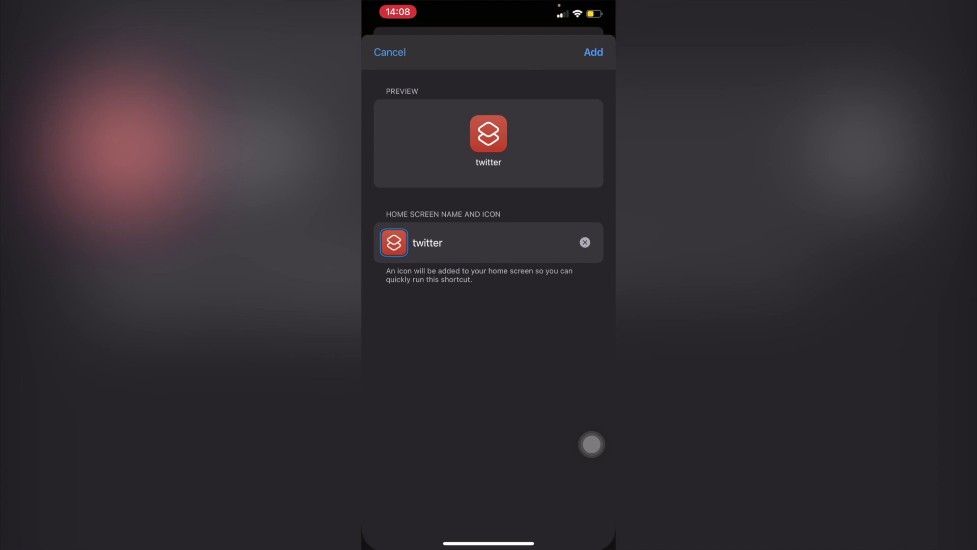
pyautogui.click(394, 241)
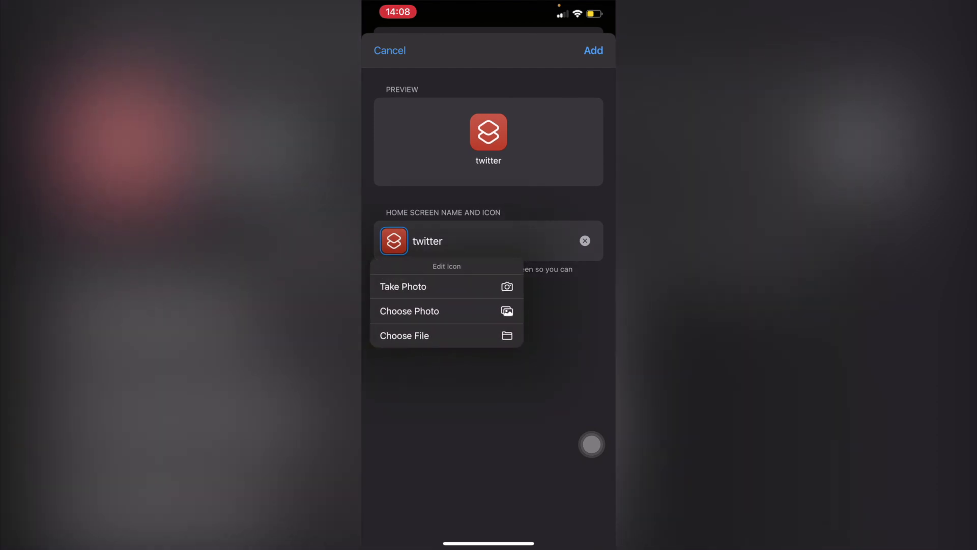
pyautogui.click(409, 311)
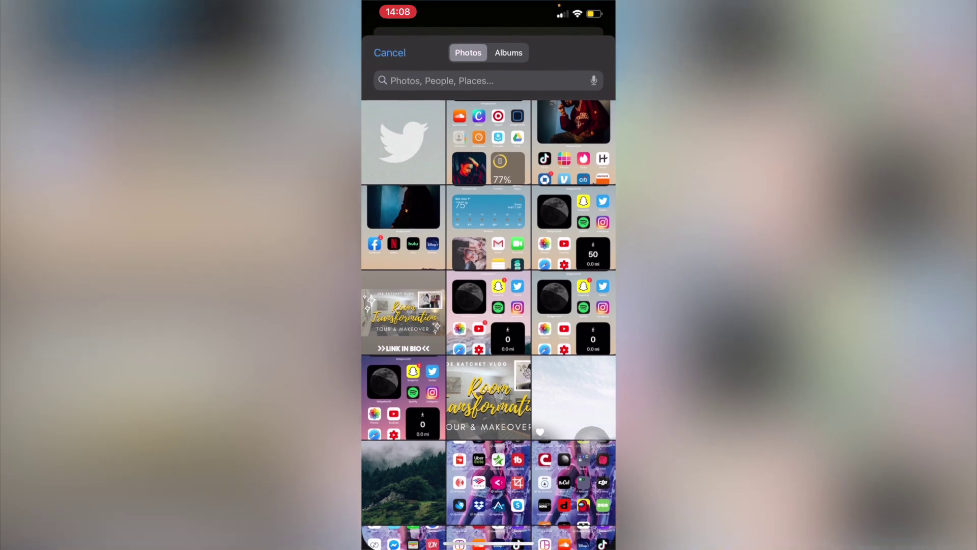
pyautogui.click(402, 142)
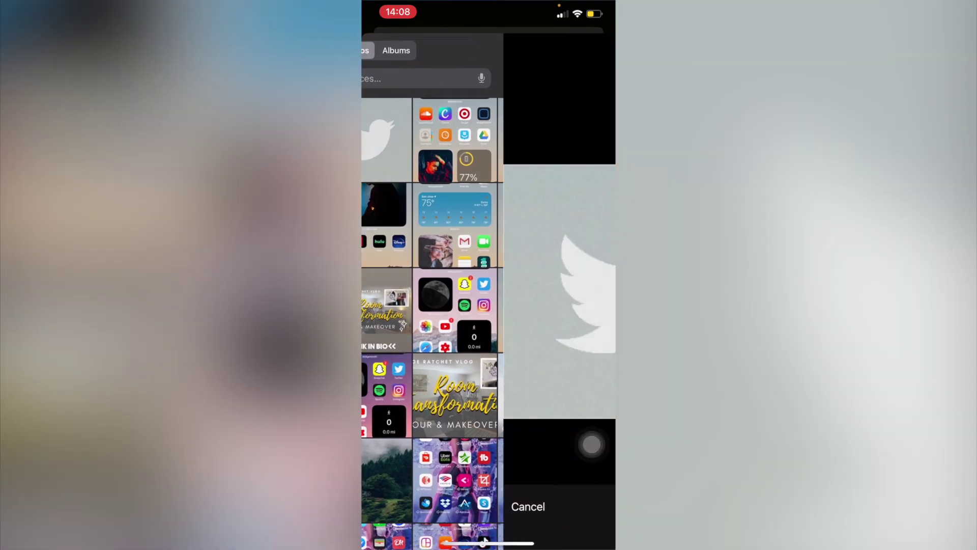
pyautogui.click(589, 506)
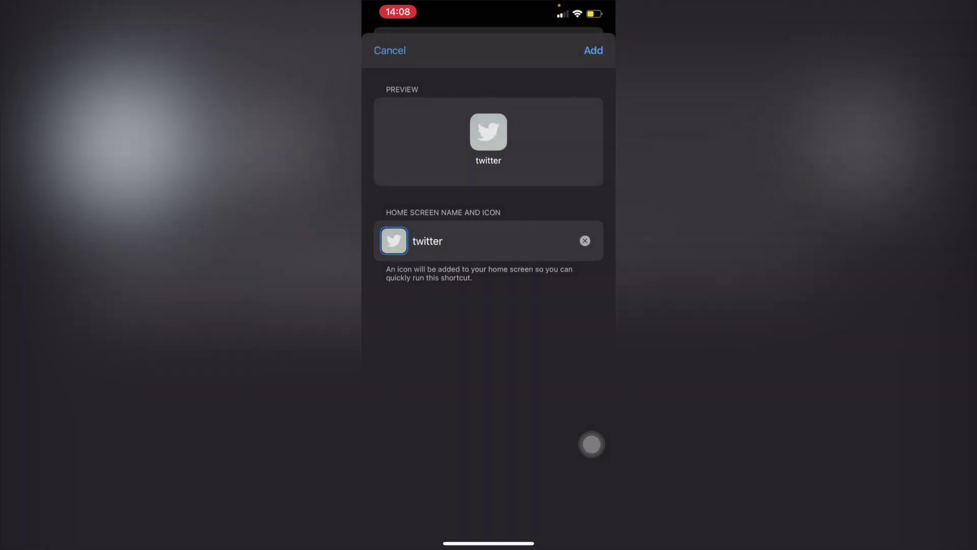
pyautogui.click(593, 51)
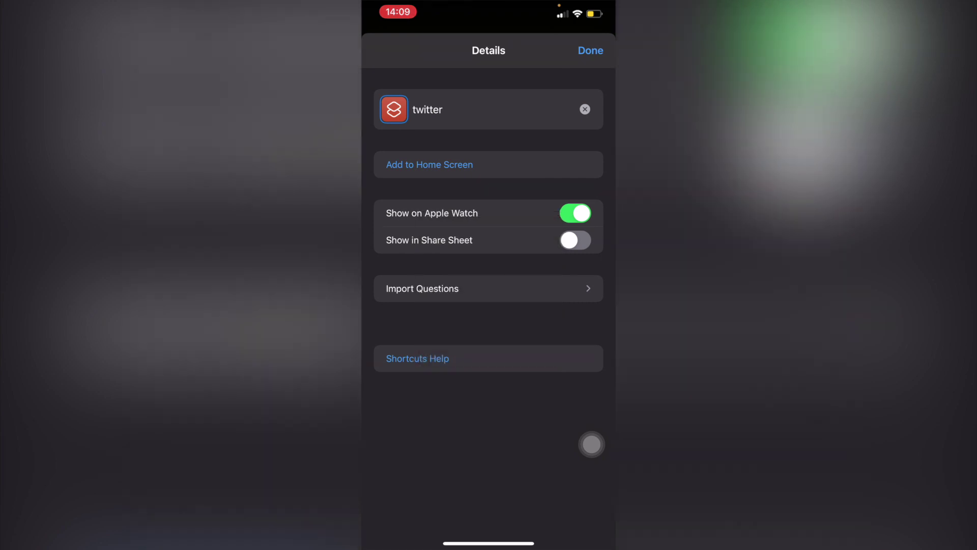
pyautogui.click(591, 50)
# Move the twitter shortcut to page 1 beside Snapchat and remove the original Twitter app.
pyautogui.moveTo(489, 543); pyautogui.dragTo(489, 325)
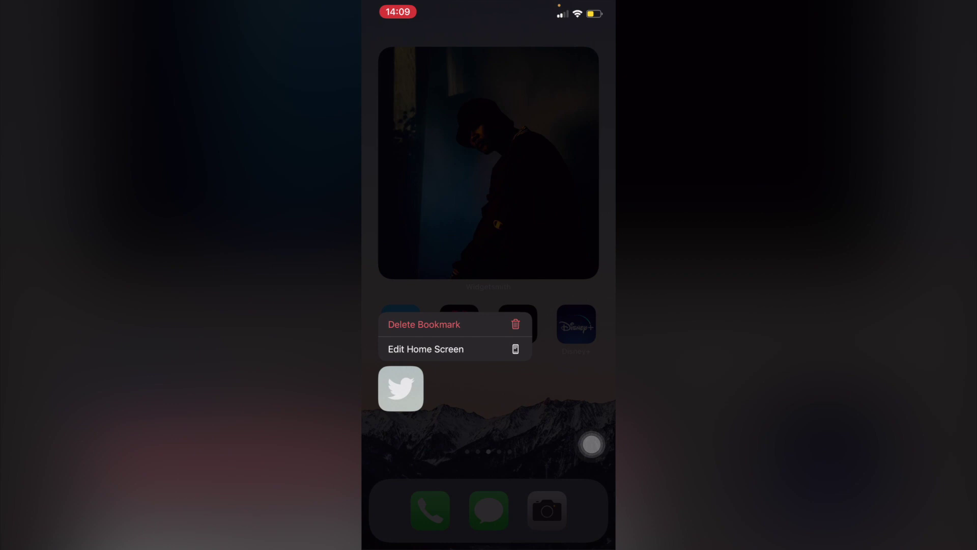
pyautogui.moveTo(401, 388); pyautogui.dragTo(513, 198)
pyautogui.click(499, 240)
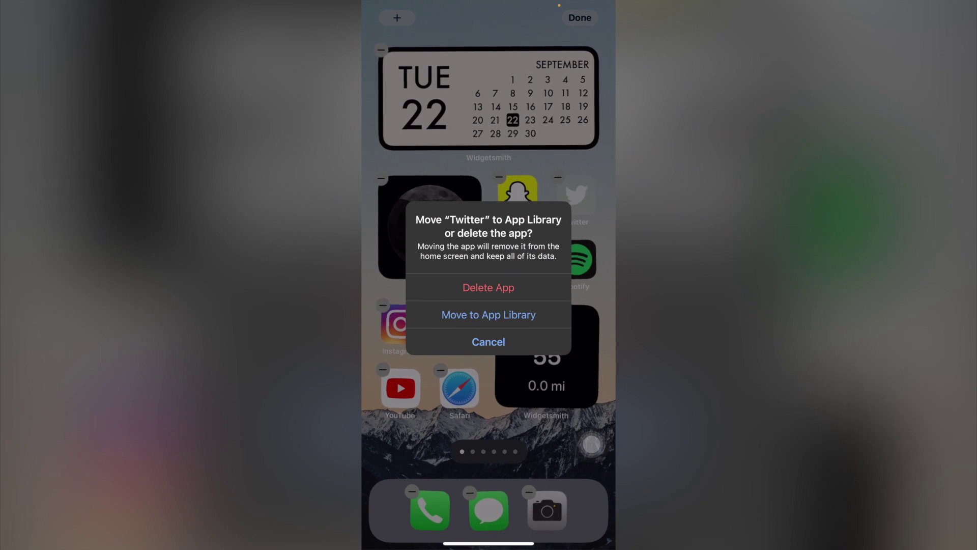
pyautogui.click(488, 314)
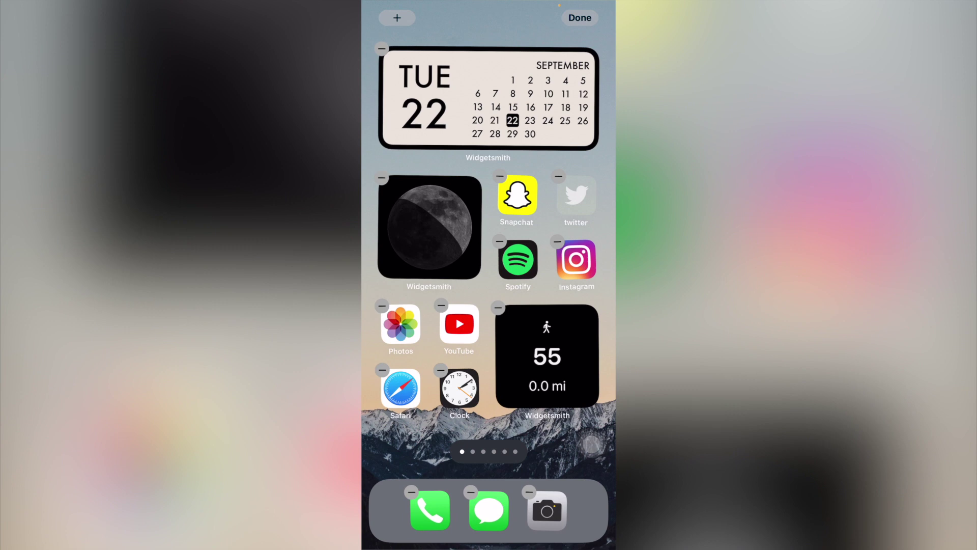
pyautogui.click(580, 18)
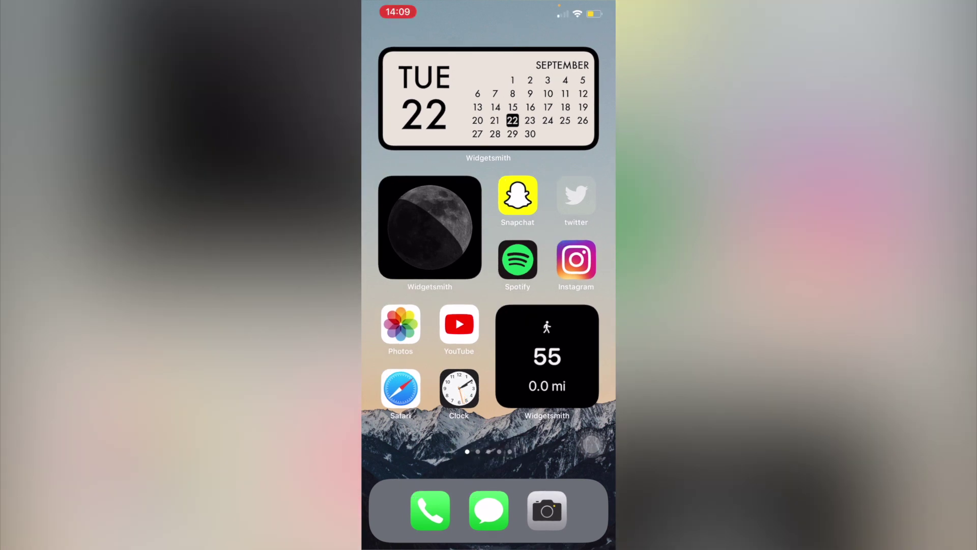
pyautogui.moveTo(585, 331)
pyautogui.mouseDown()
pyautogui.moveTo(402, 331)
pyautogui.moveTo(586, 331)
pyautogui.mouseUp()
pyautogui.moveTo(560, 356); pyautogui.dragTo(407, 357)
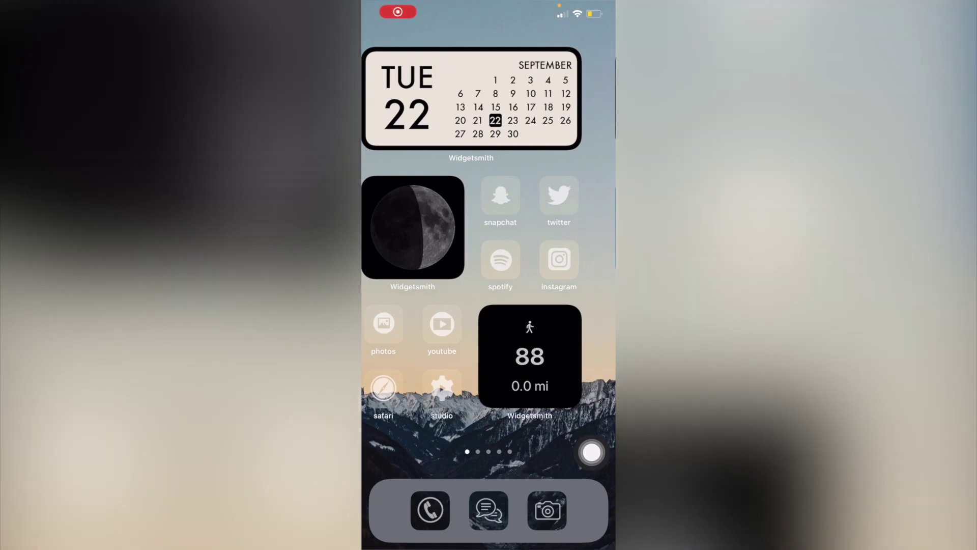
pyautogui.moveTo(560, 357); pyautogui.dragTo(407, 357)
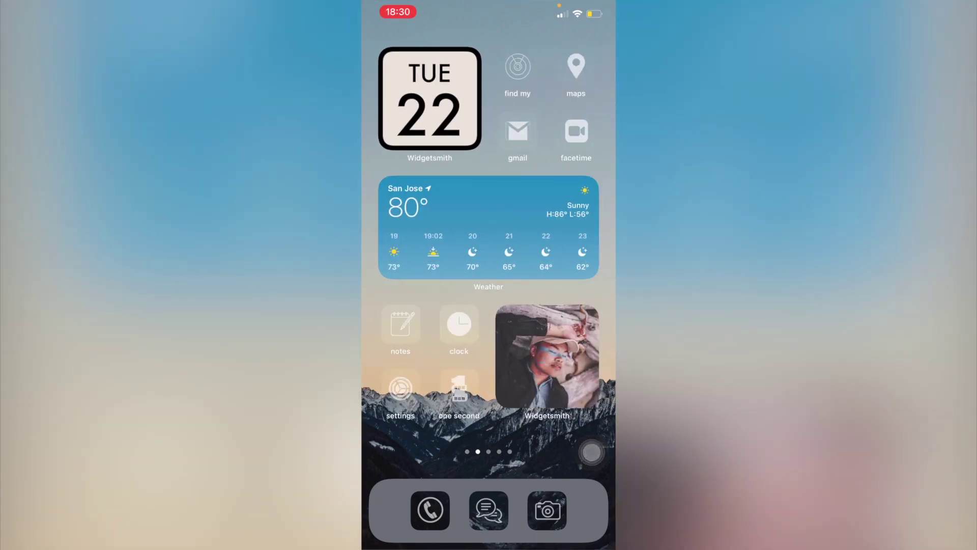
pyautogui.moveTo(560, 357); pyautogui.dragTo(407, 357)
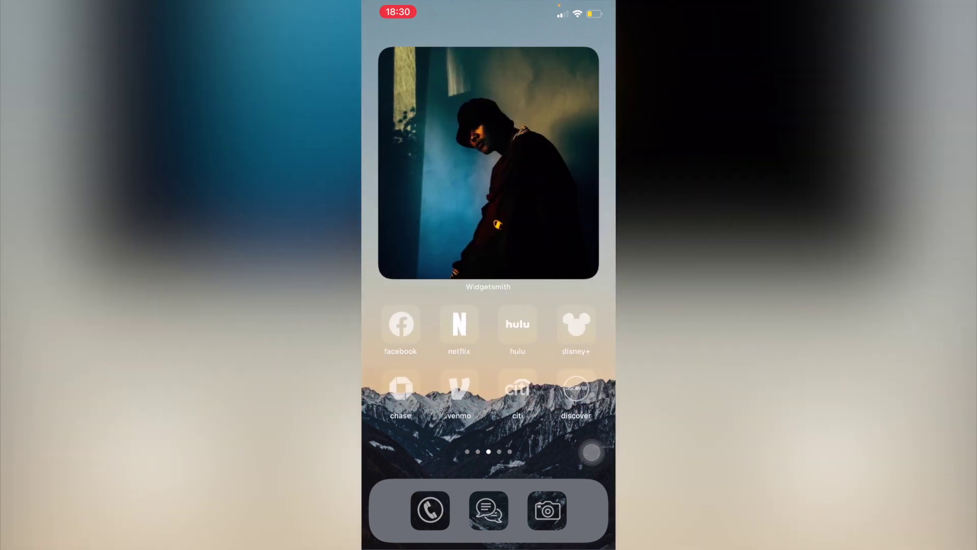
pyautogui.moveTo(560, 357); pyautogui.dragTo(407, 356)
pyautogui.moveTo(560, 356); pyautogui.dragTo(407, 356)
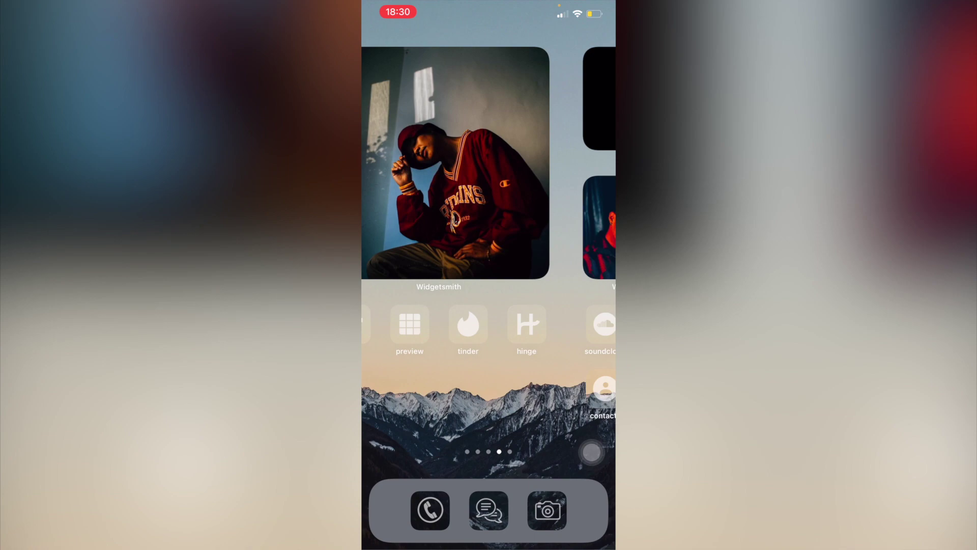